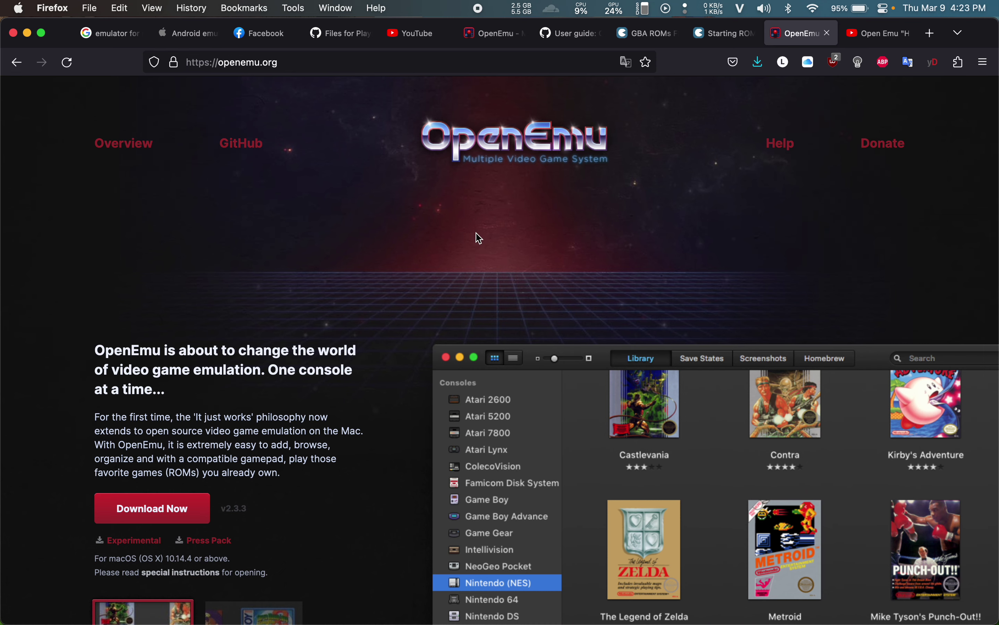
scroll(291, 260, down, 5)
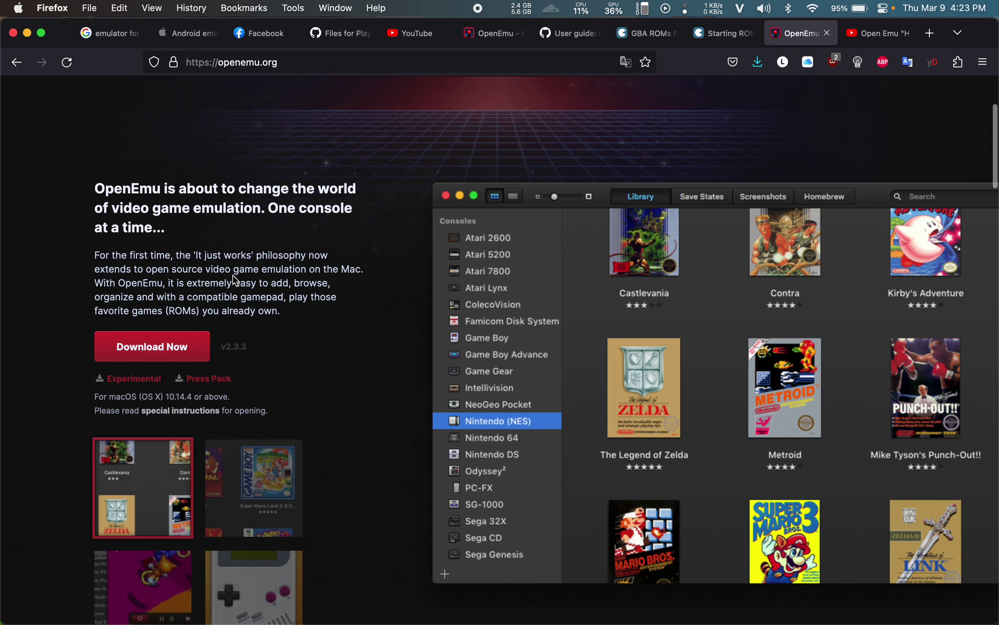
scroll(236, 281, up, 5)
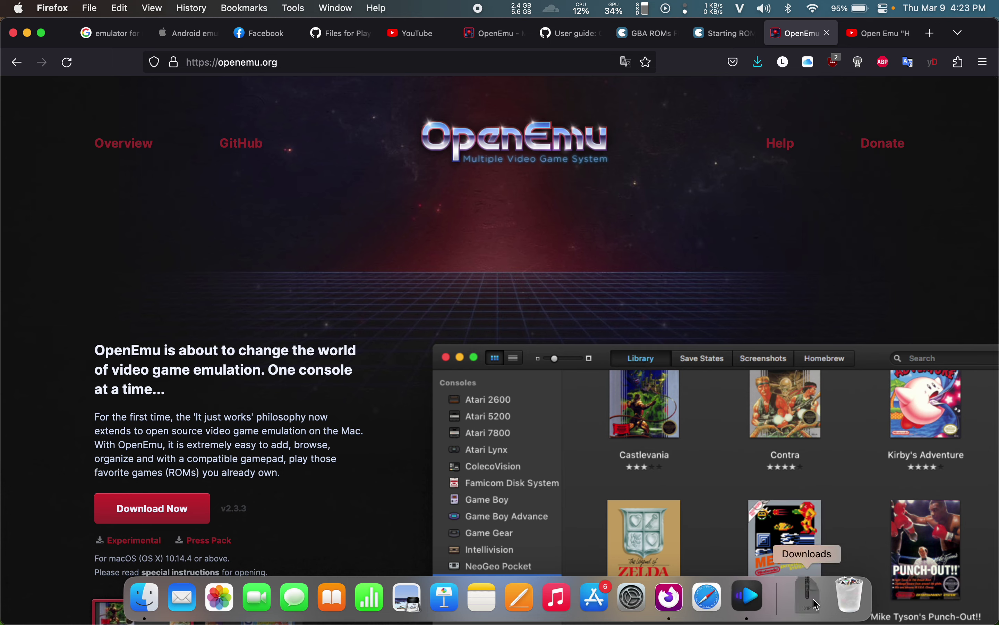
click(808, 596)
click(861, 141)
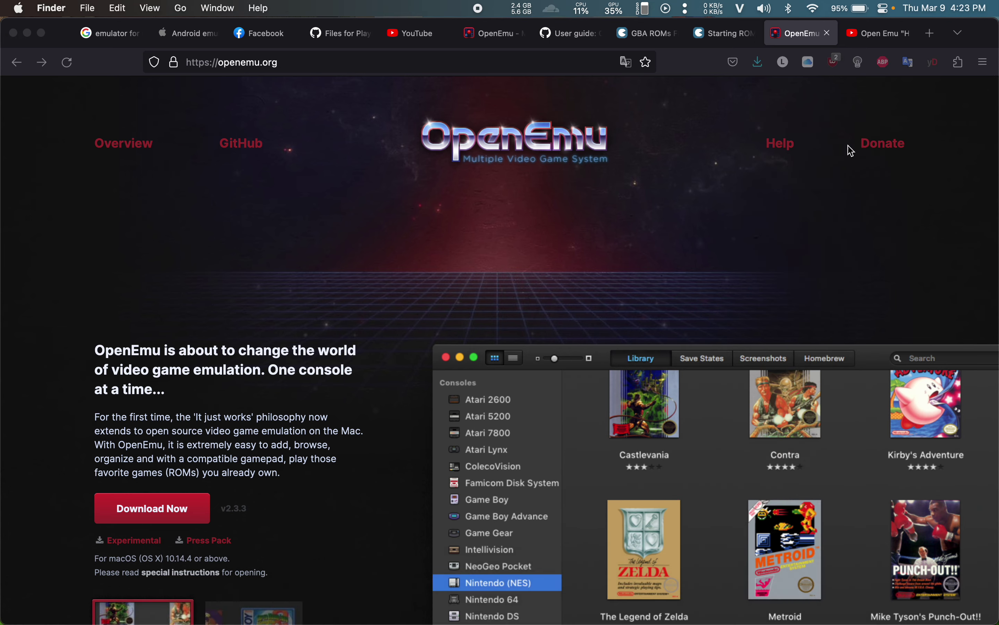
scroll(427, 342, down, 10)
scroll(428, 343, up, 10)
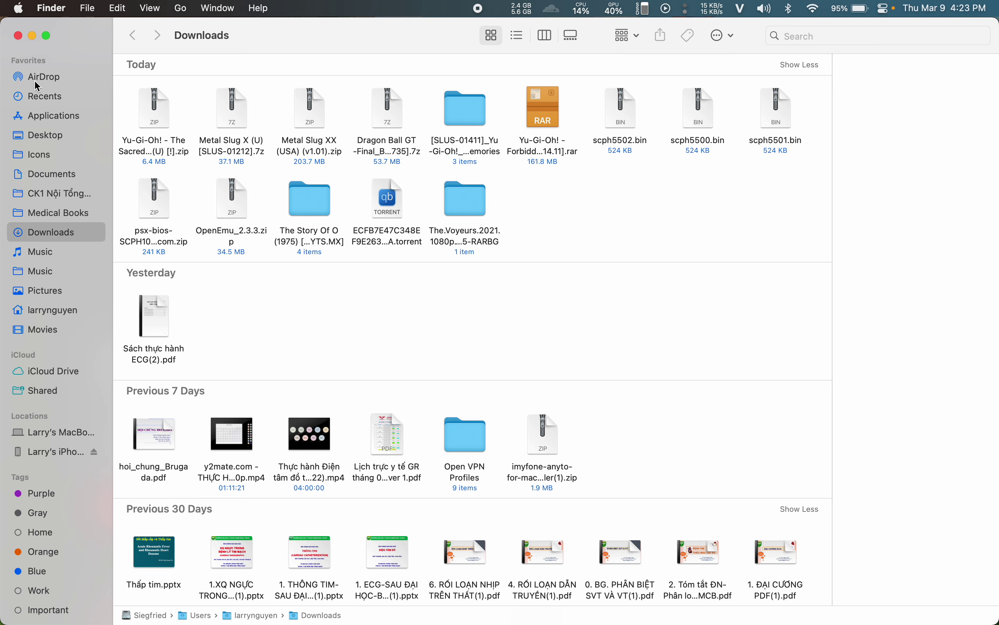
click(33, 36)
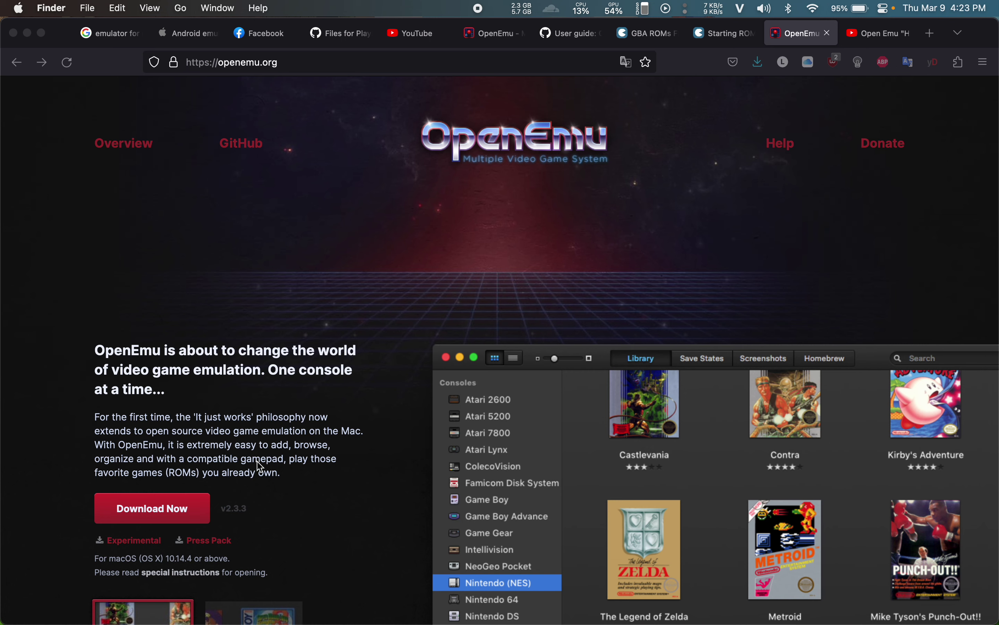
Download OpenEmu 2.3.3 from the OpenEmu site and extract the downloaded archive in the Downloads folder.
click(152, 516)
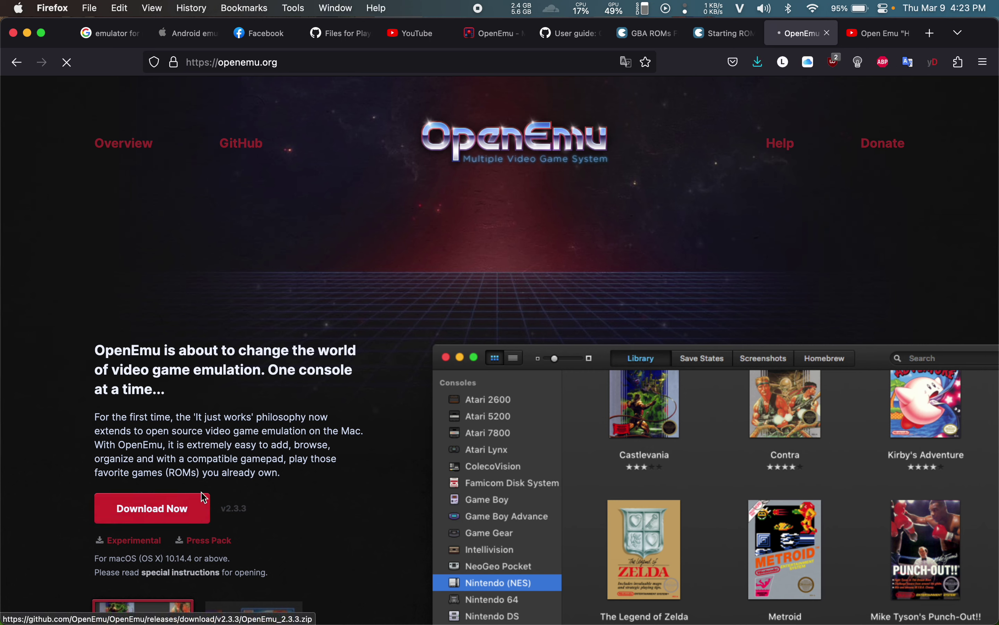
mouse_move(789, 606)
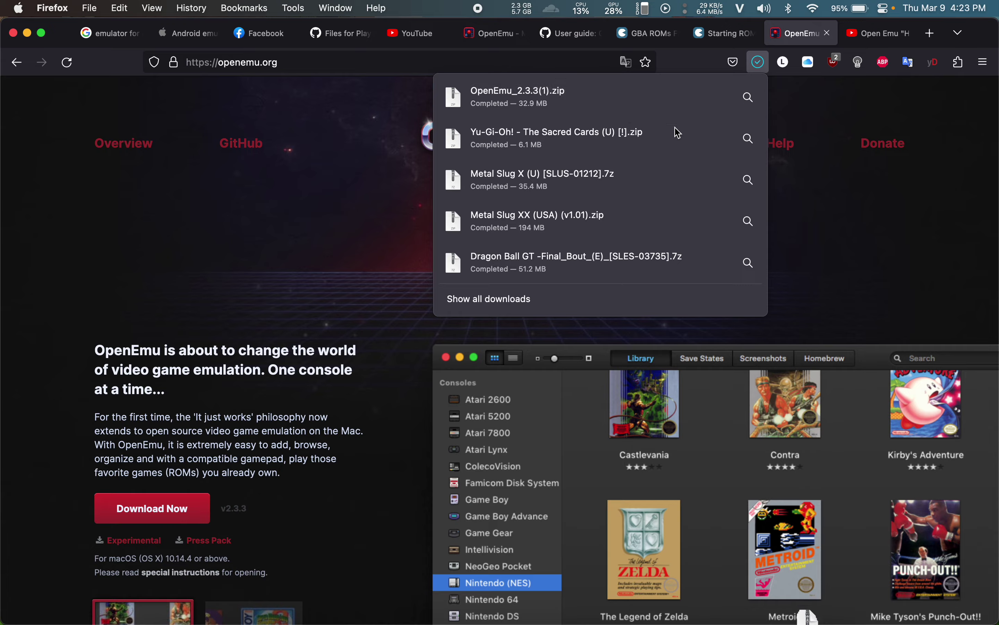
mouse_move(847, 603)
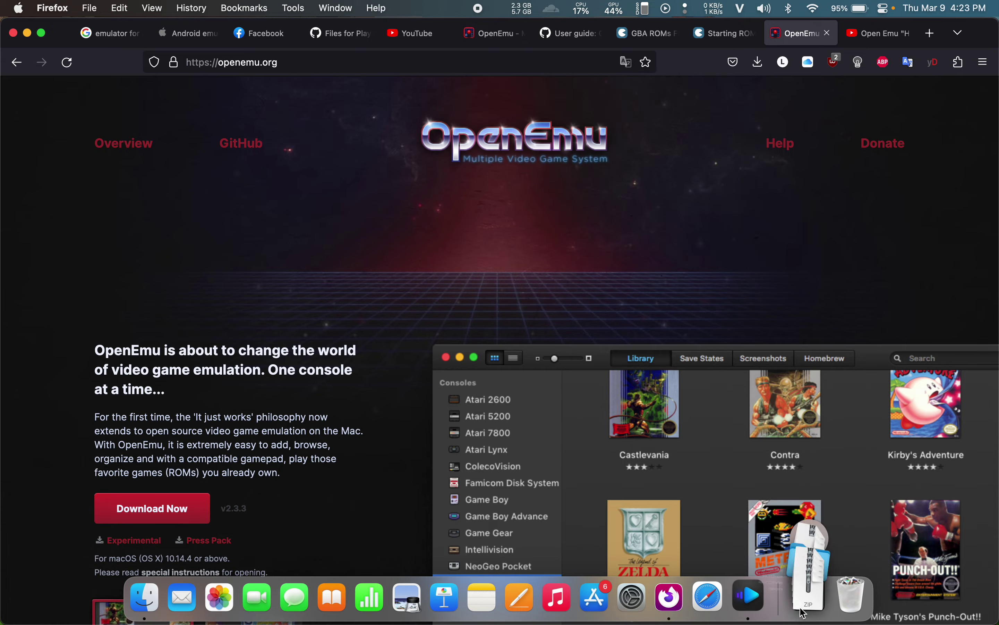
click(808, 597)
click(811, 541)
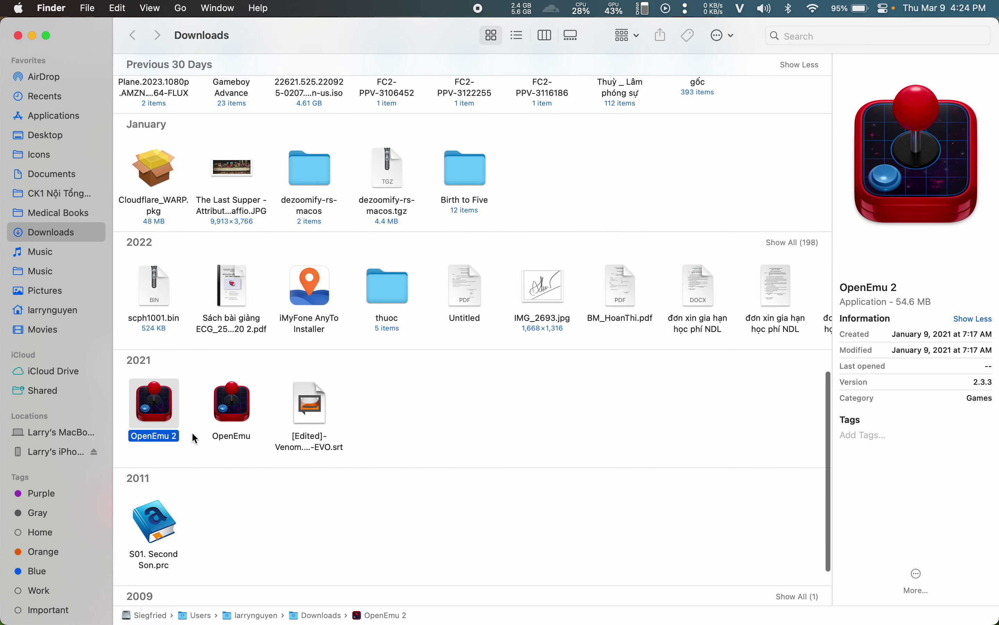
Delete the duplicate OpenEmu 2 application from the Downloads folder, keeping the one named OpenEmu.
scroll(194, 488, down, 3)
click(208, 371)
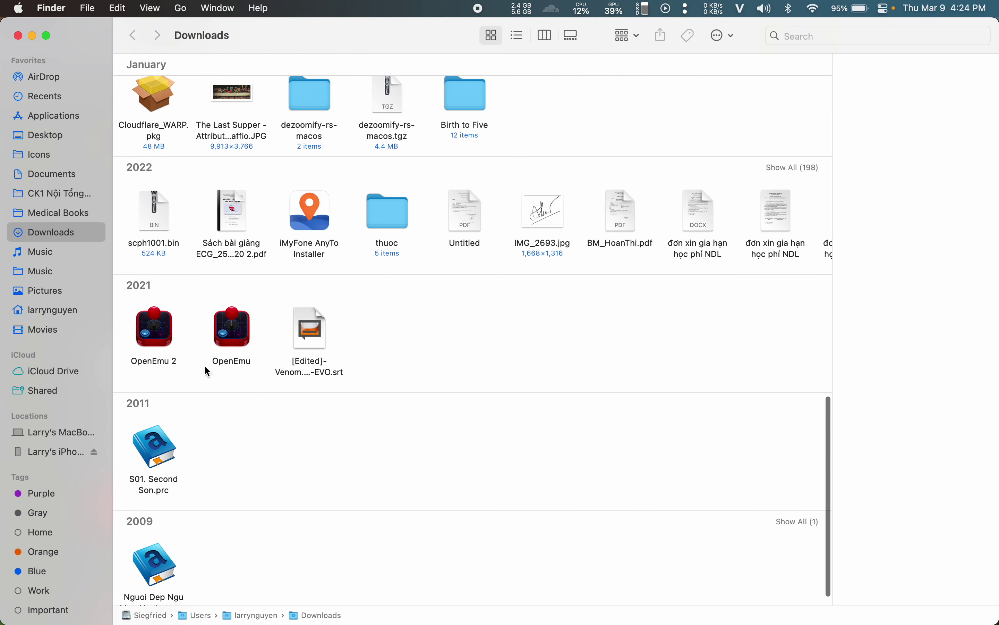
click(170, 345)
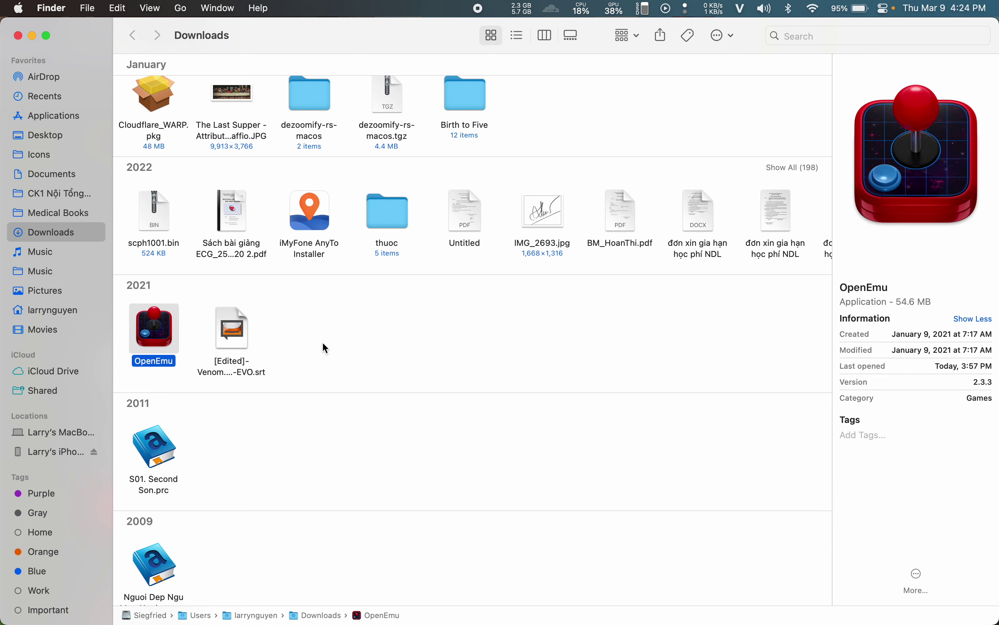
Launch OpenEmu from the Downloads folder and let it move itself to the Applications folder.
click(318, 342)
click(163, 336)
right_click(164, 337)
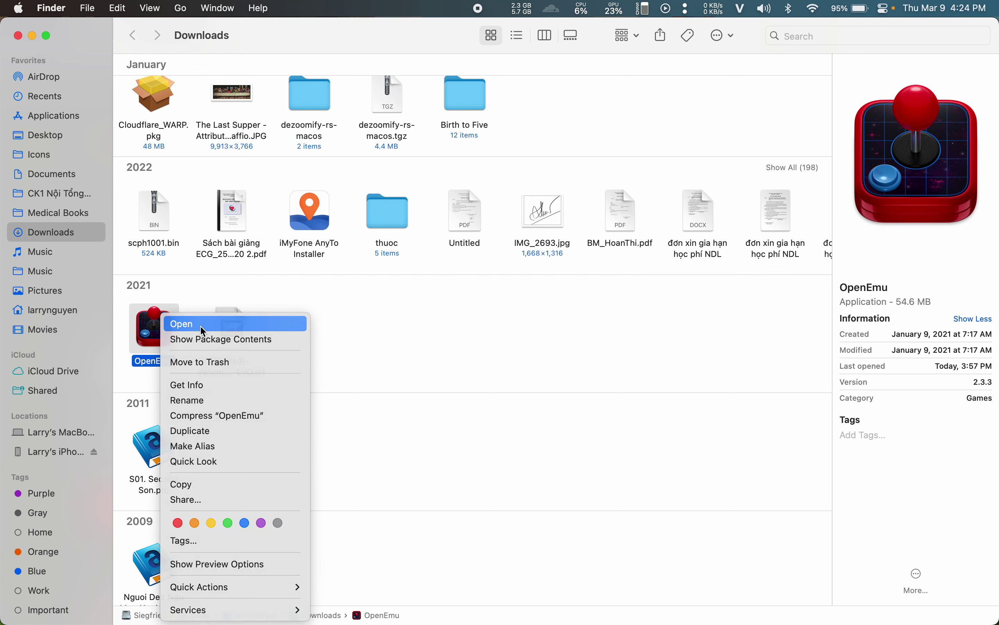
click(215, 331)
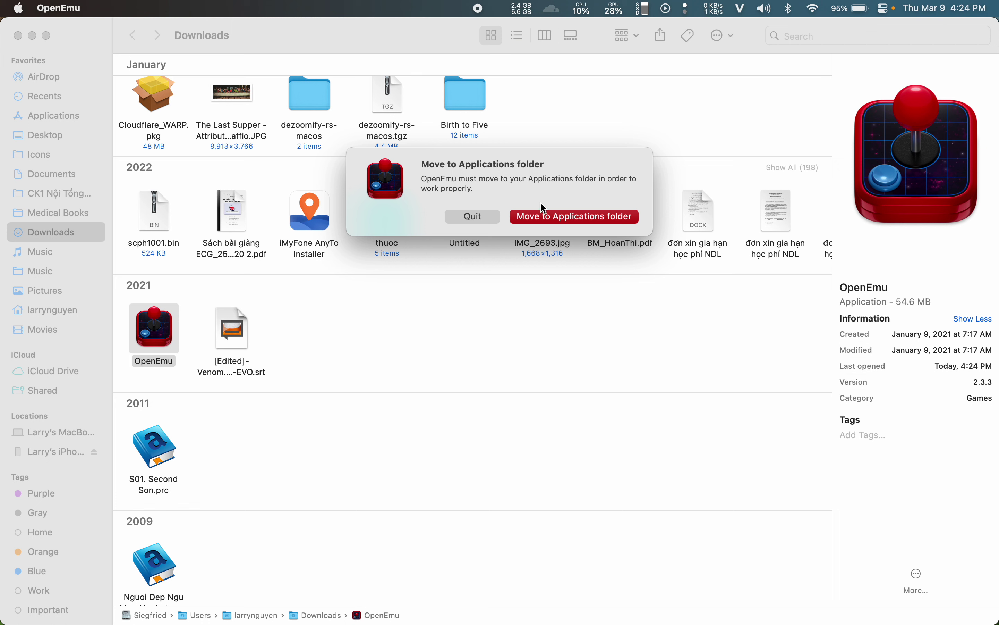
click(578, 217)
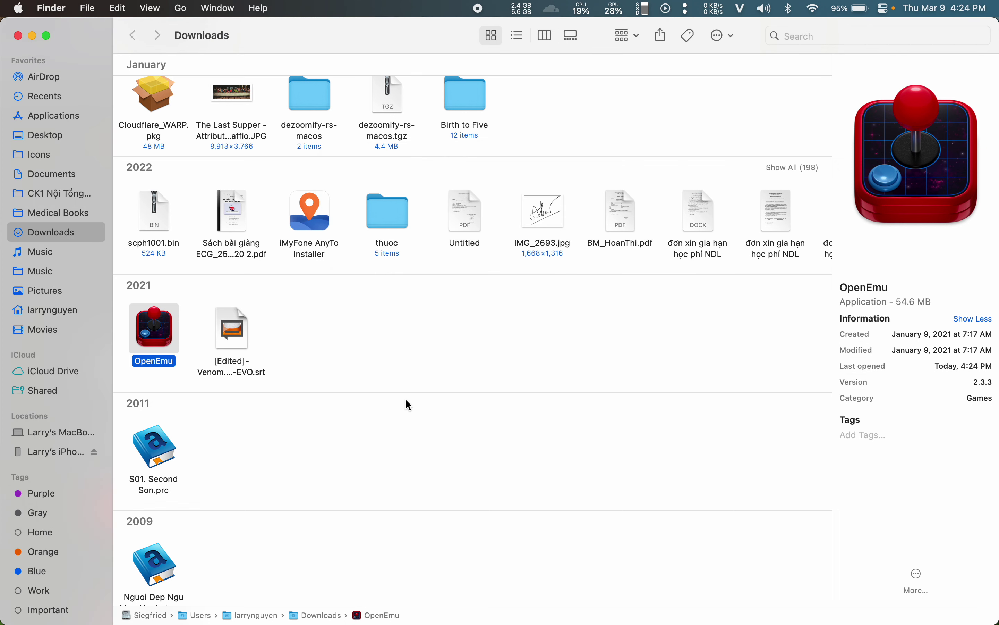
click(426, 332)
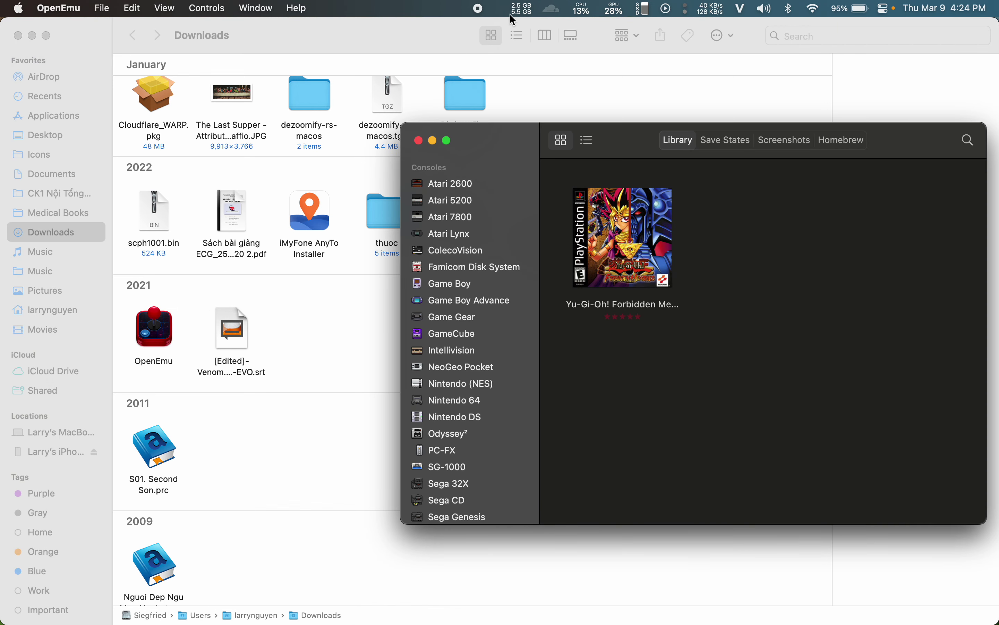
Move the OpenEmu library window to the middle of the display, and close it.
drag(511, 136, 315, 134)
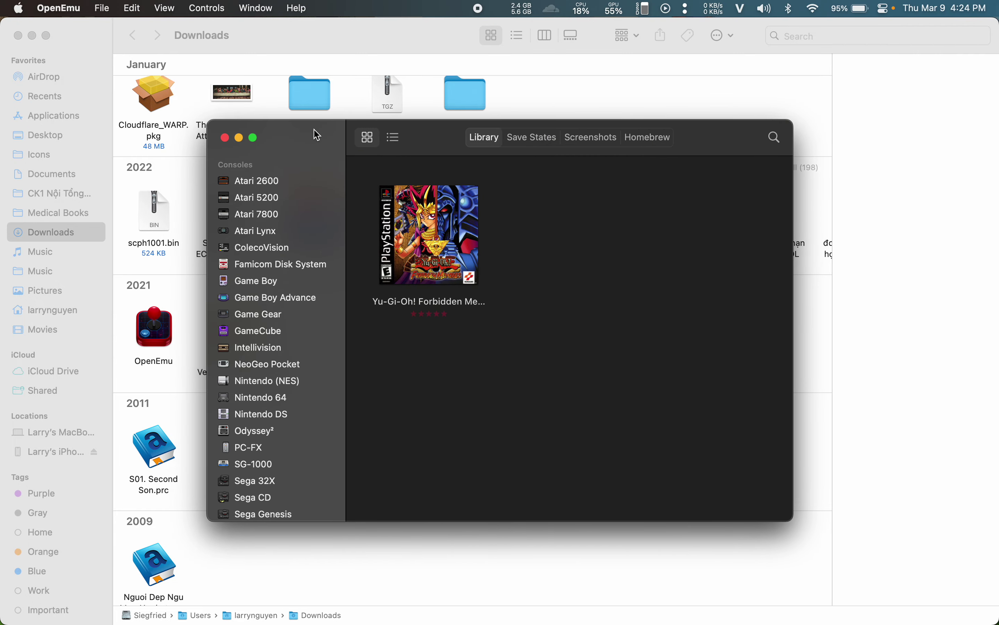
right_click(441, 243)
click(412, 387)
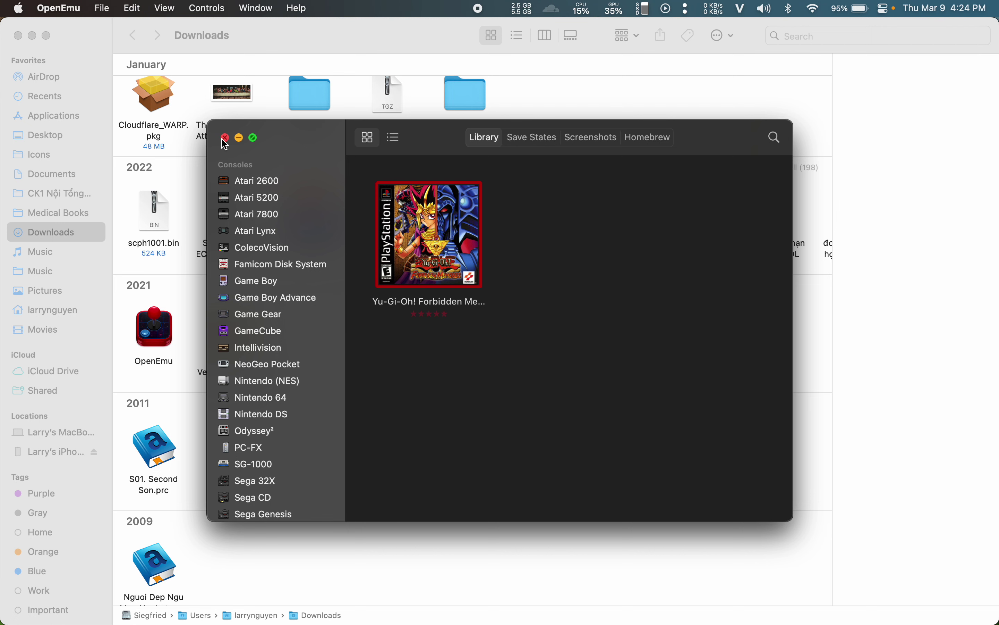
click(225, 137)
click(503, 363)
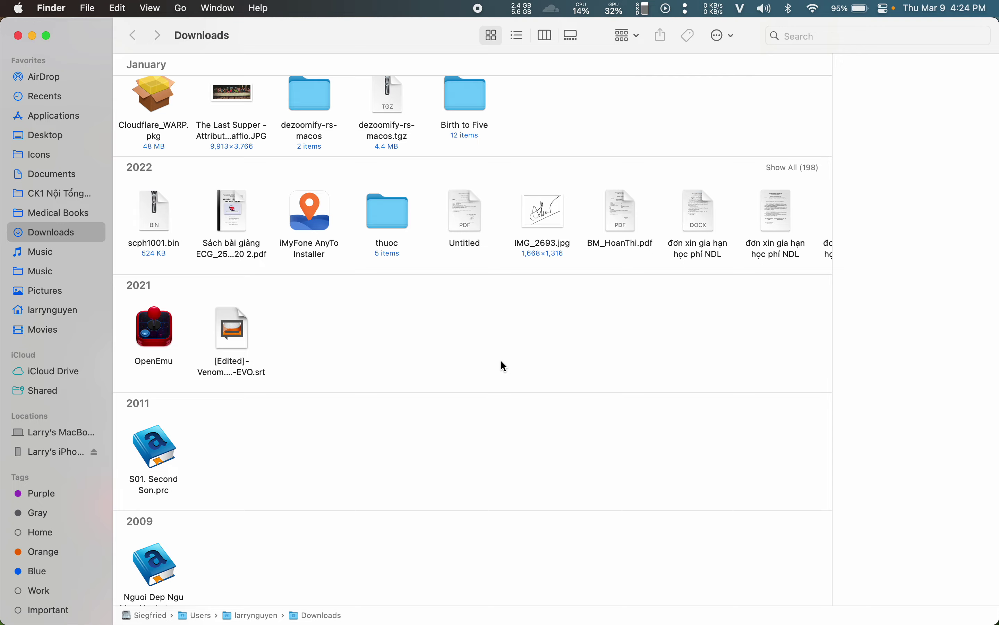
Launch OpenEmu from the Games folder in Launchpad.
scroll(501, 359, up, 2)
key(F4)
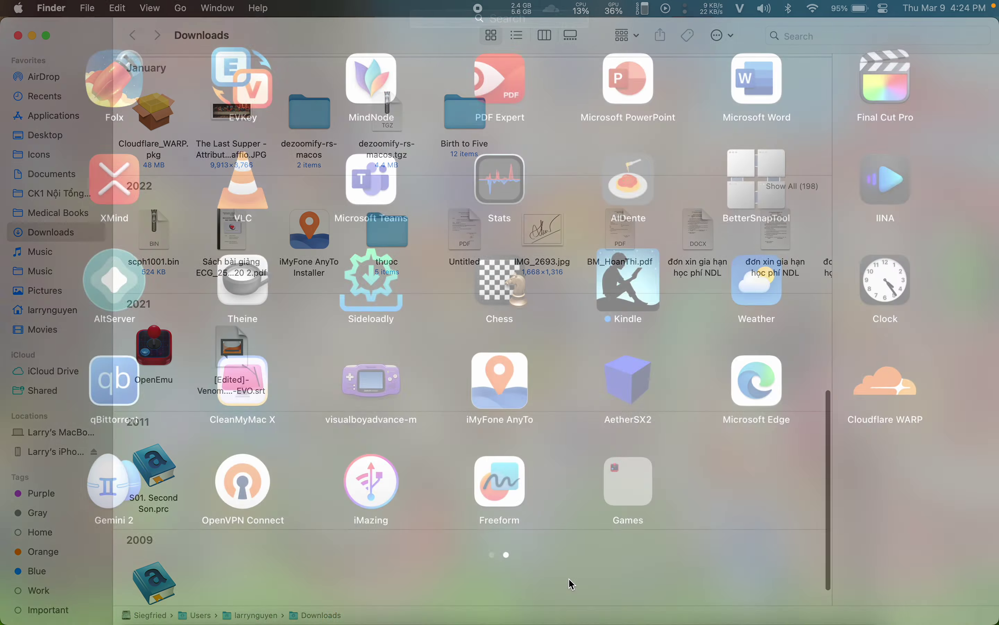
click(615, 472)
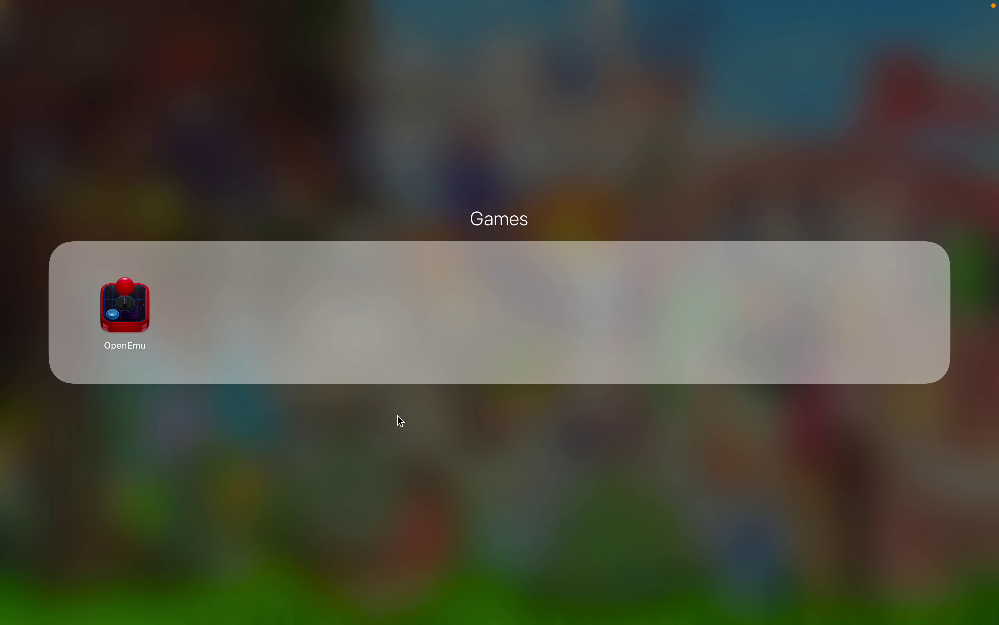
click(406, 167)
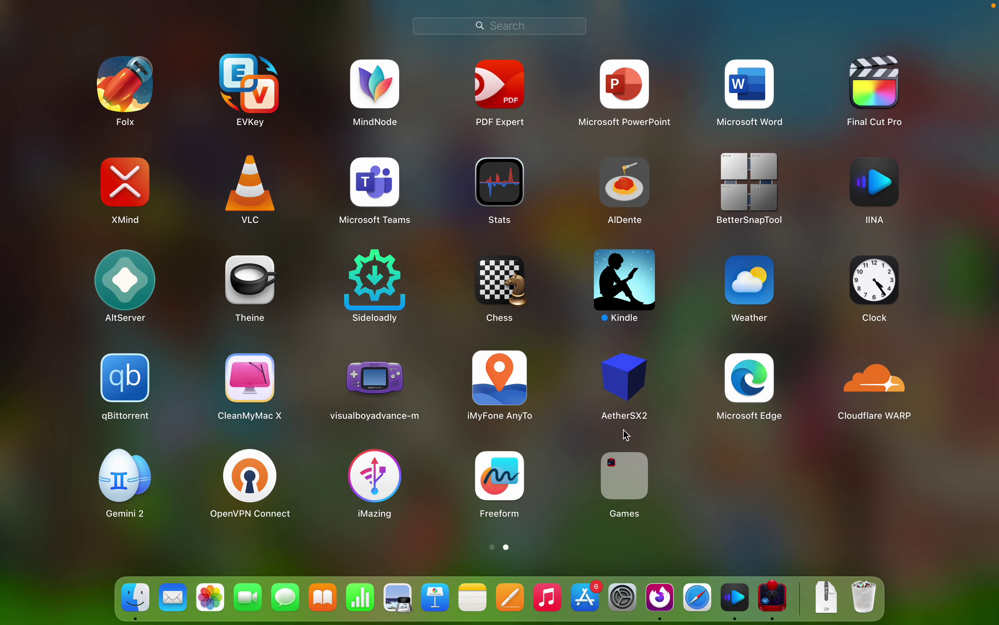
click(636, 469)
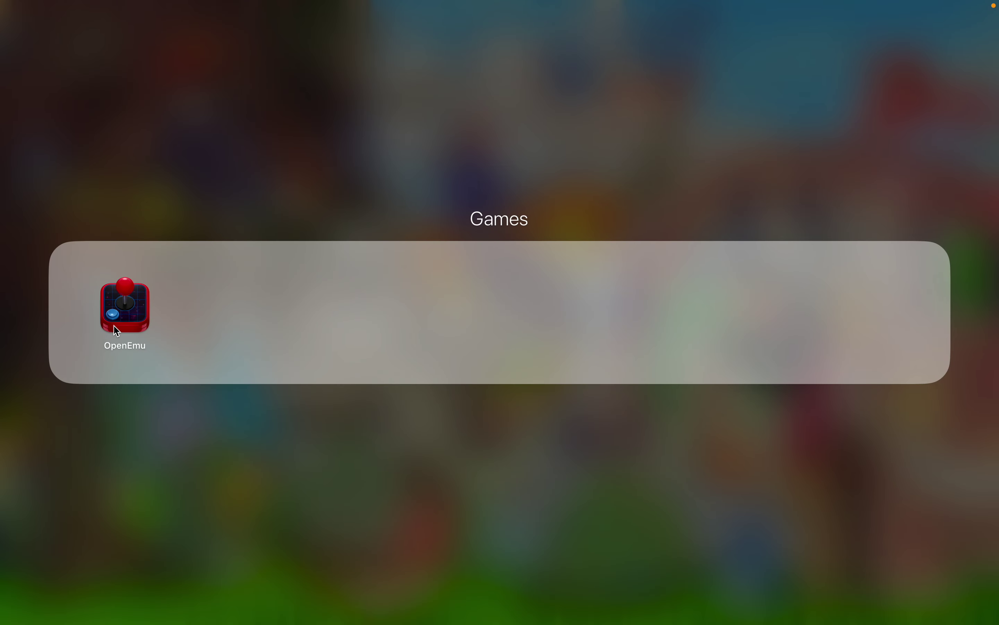
click(124, 314)
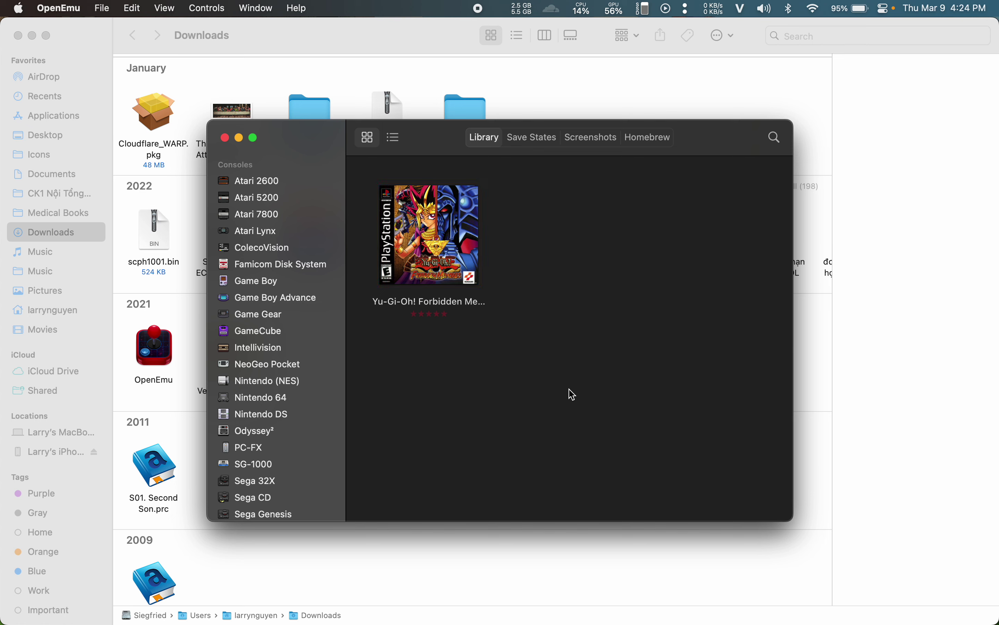
Switch to Firefox and close the openemu.org page and the YouTube video about the Open Emu "Helper Application" problem.
mouse_move(620, 603)
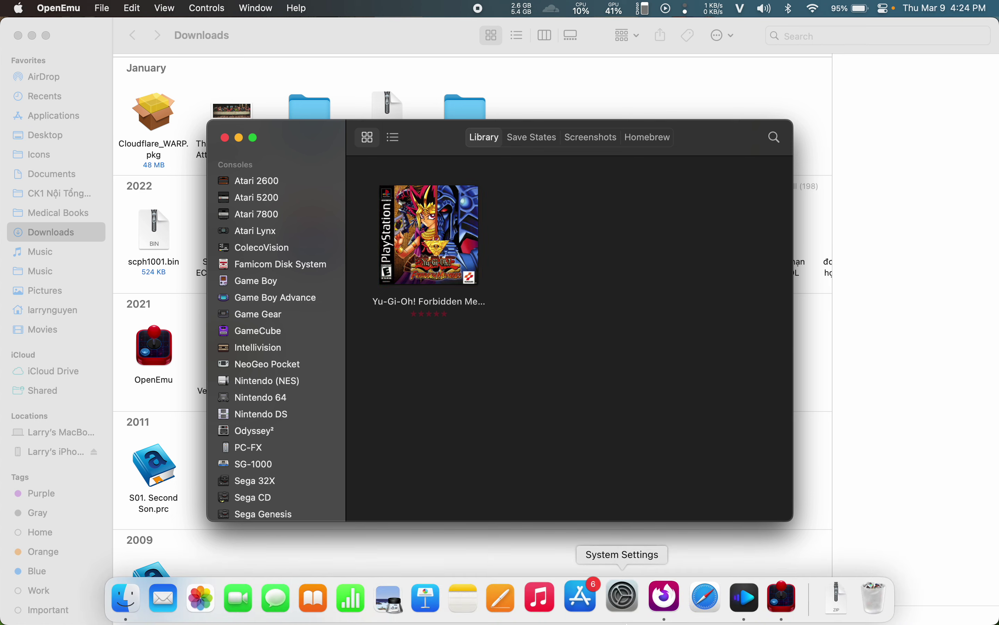
click(671, 594)
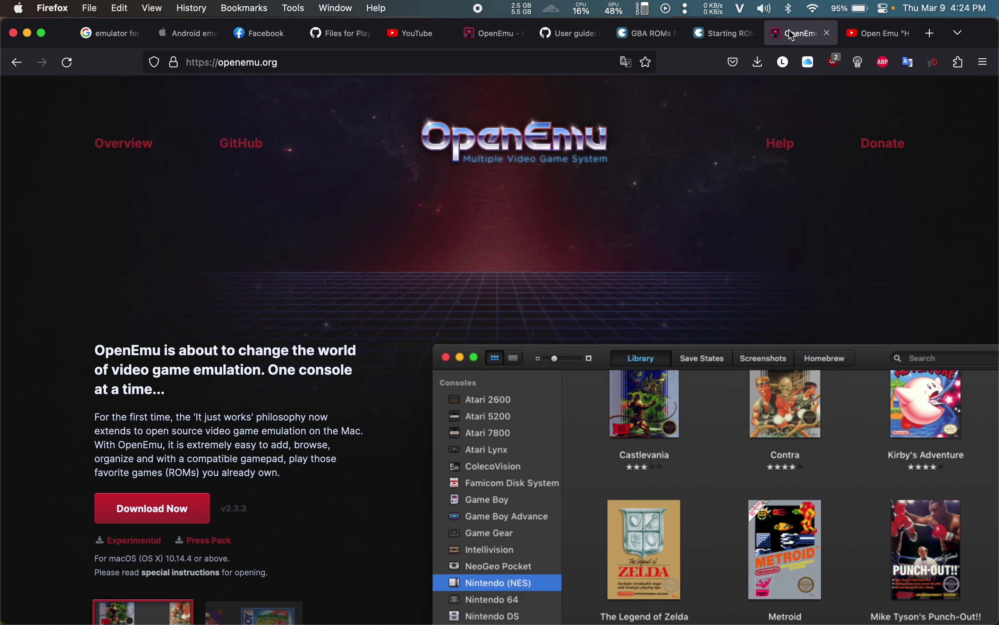
click(827, 34)
click(718, 41)
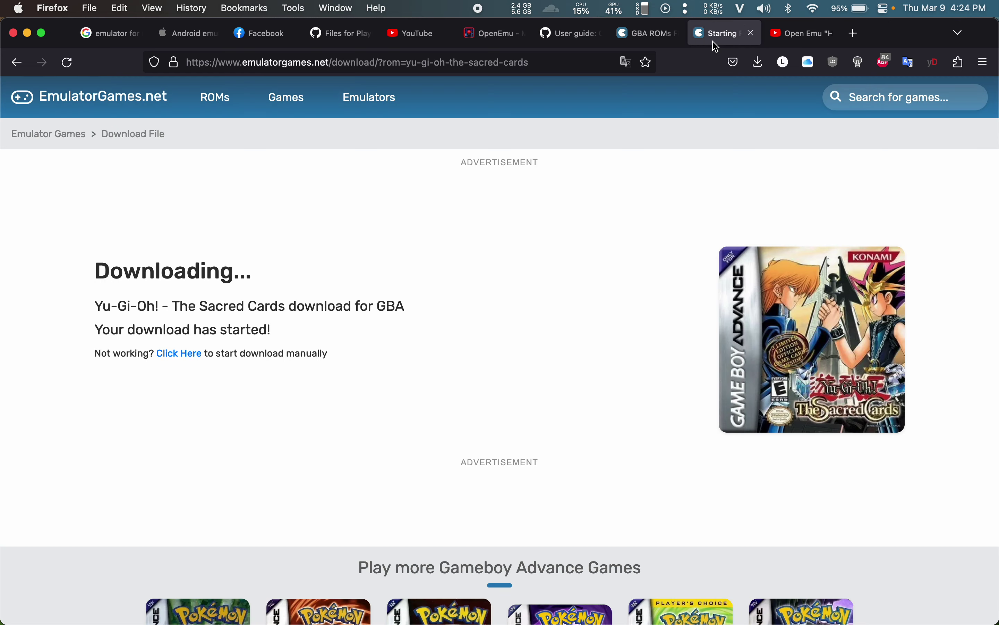
click(810, 35)
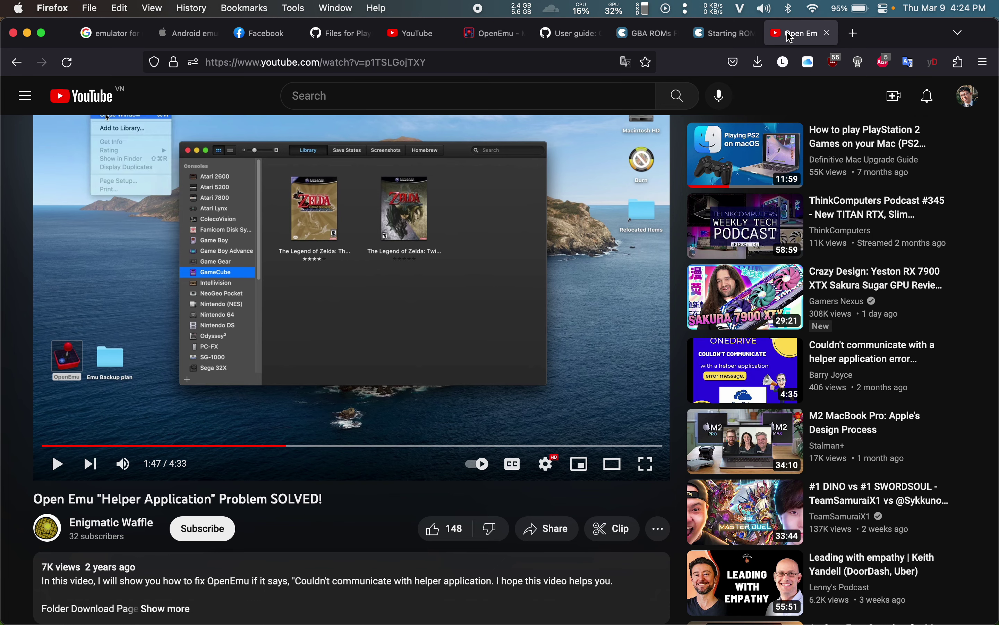
click(828, 33)
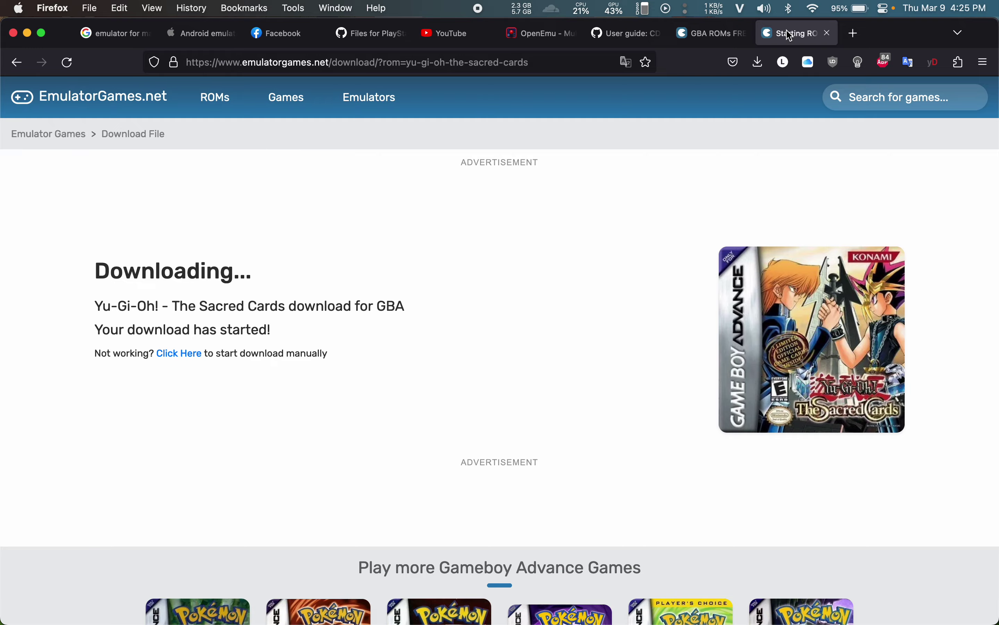
Open the Playstation ROMs list on EmulatorGames.net, starting from the site's Gameboy Advance ROMs page.
click(720, 33)
scroll(187, 299, up, 15)
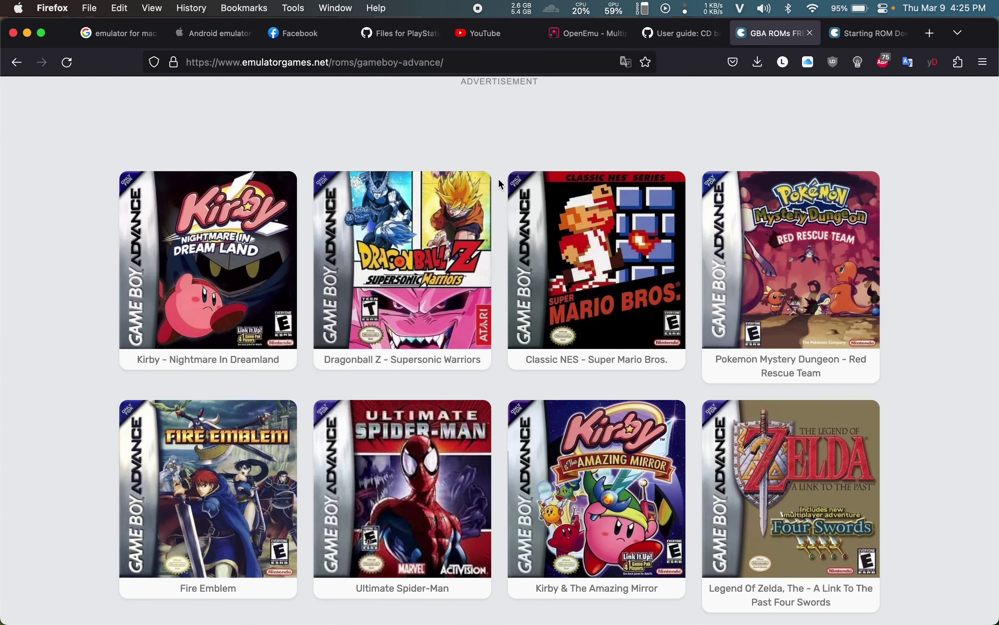
scroll(498, 192, up, 10)
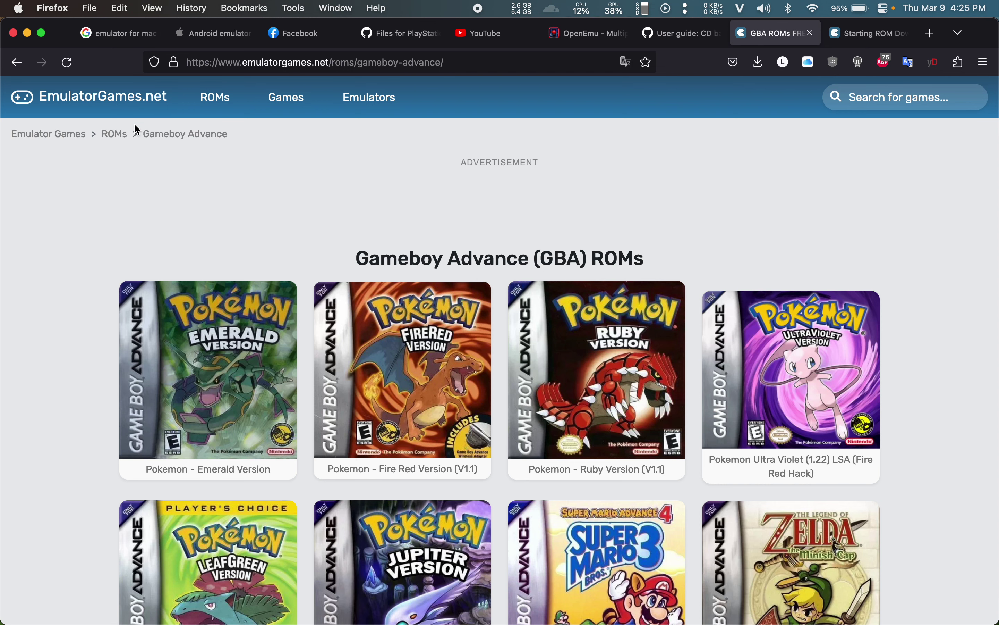
click(218, 99)
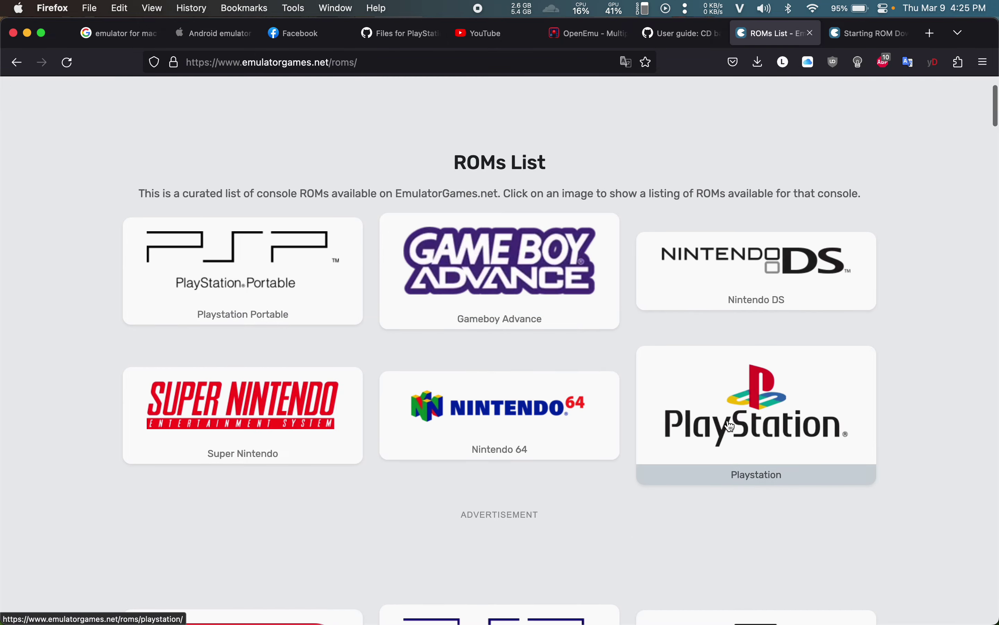
click(727, 419)
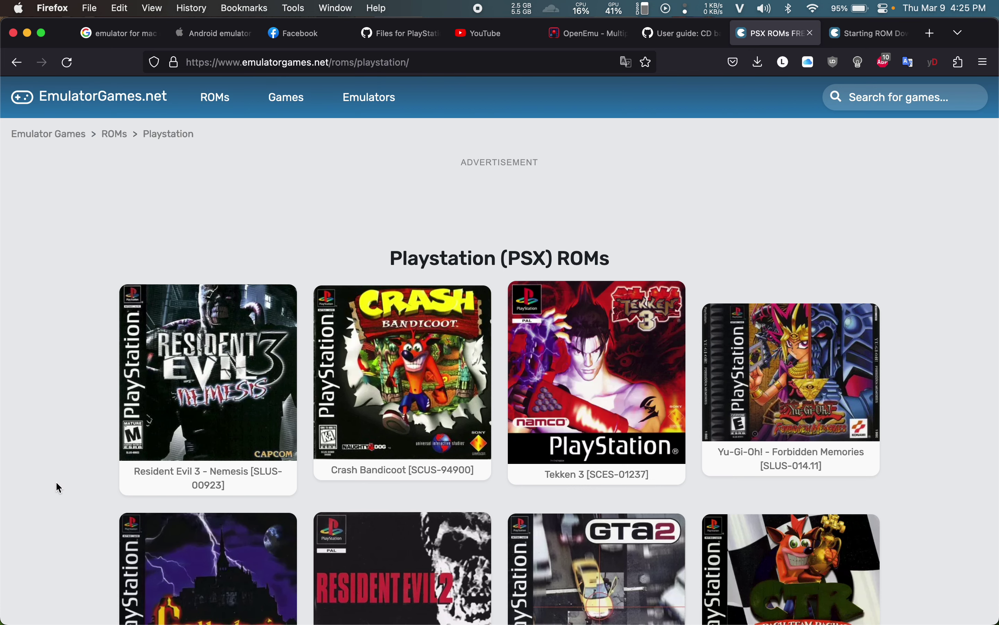
Browse the Playstation ROMs list and open the page for Yu-Gi-Oh! - Forbidden Memories [SLUS-014.11].
scroll(56, 482, down, 3)
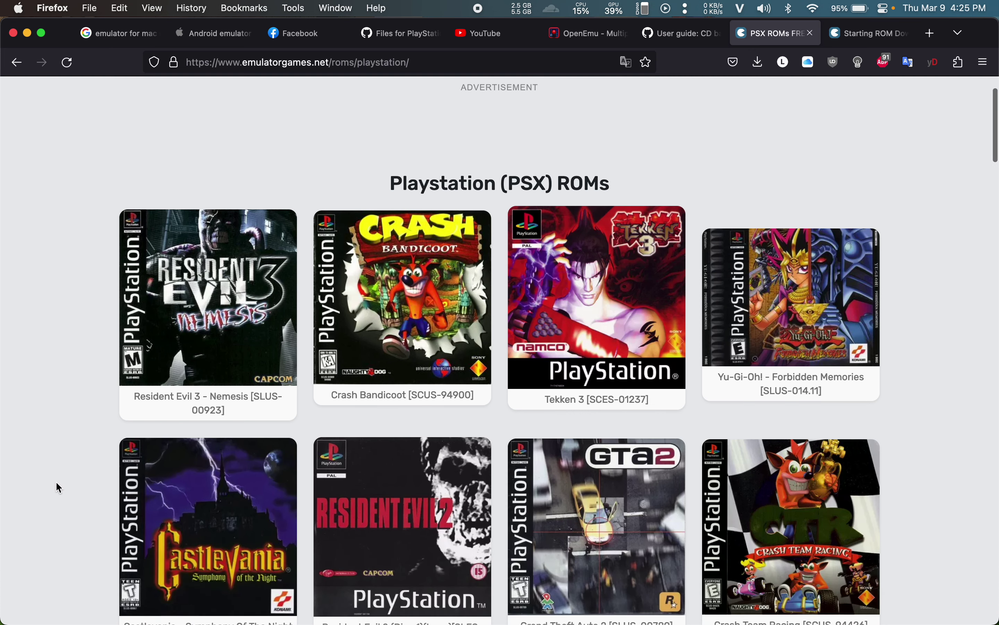
scroll(56, 482, down, 3)
scroll(56, 482, up, 4)
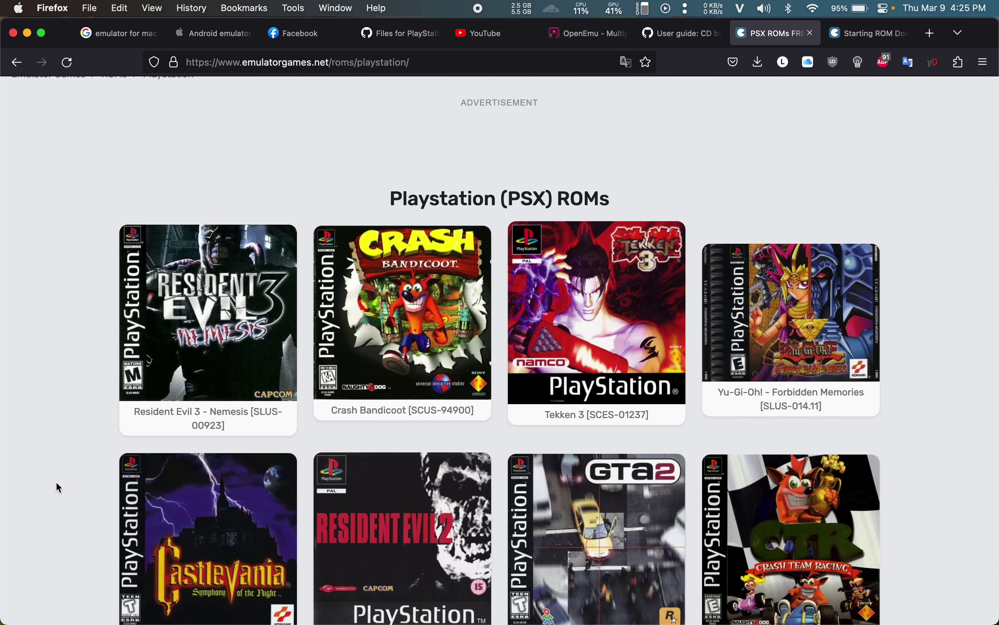
scroll(90, 446, down, 6)
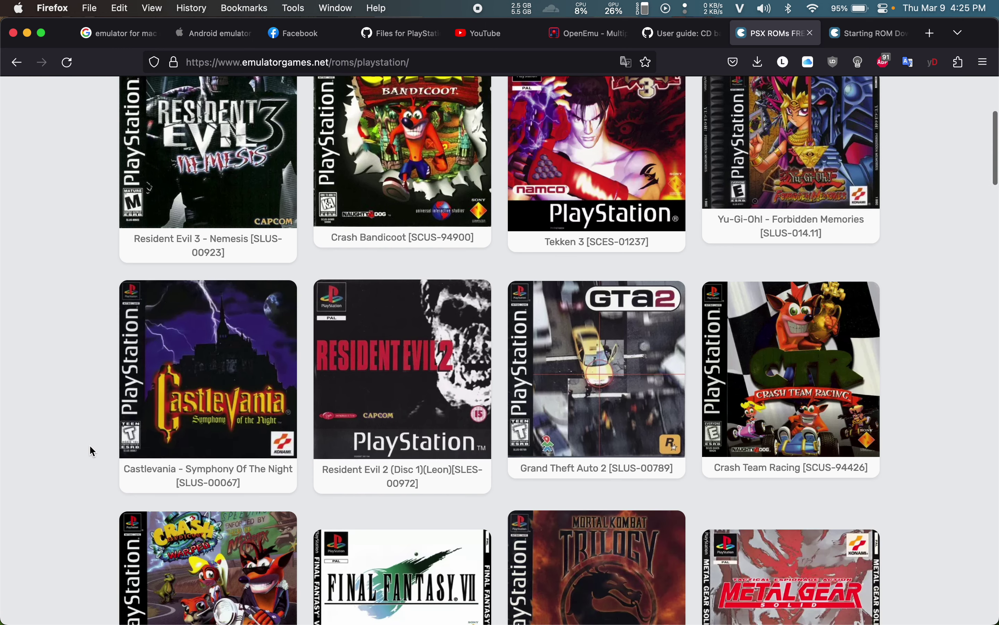
scroll(393, 430, up, 6)
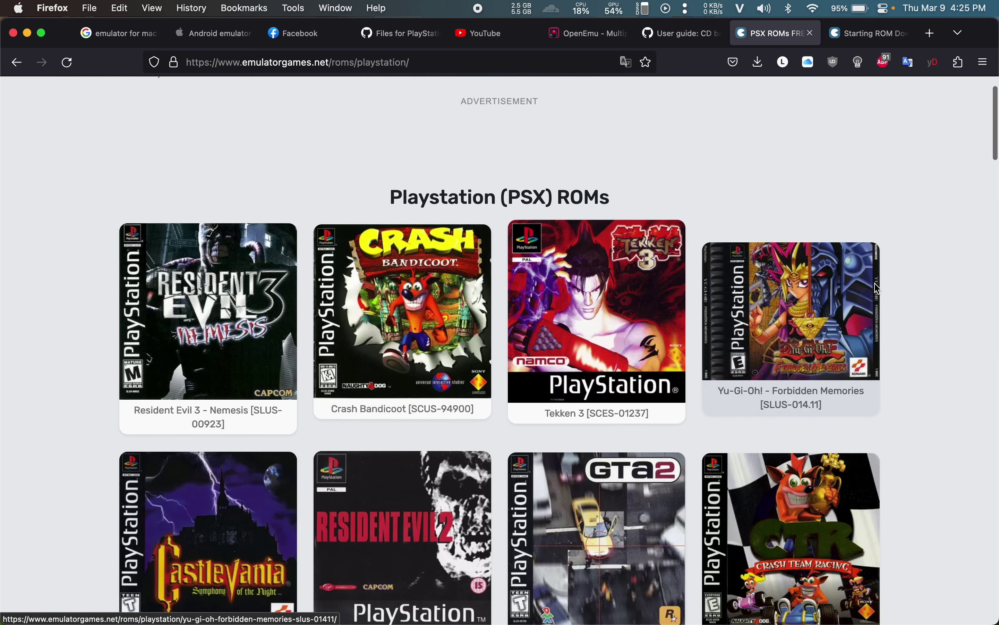
click(807, 299)
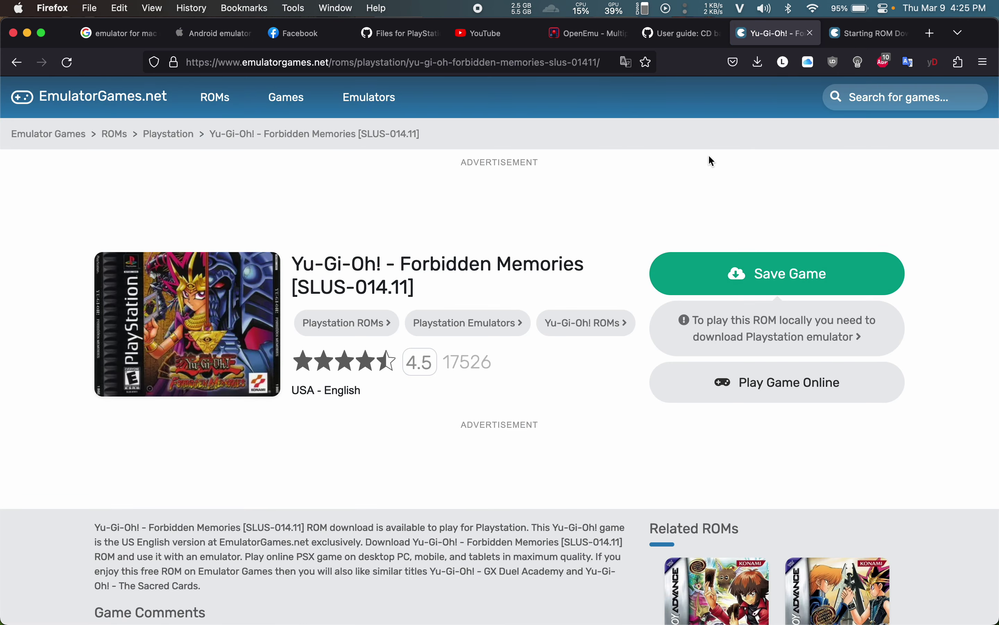
Reveal the downloaded "Yu-Gi-Oh! - The Sacred Cards (U) [!].zip" in Finder and try to expand it with Archive Utility.
click(761, 62)
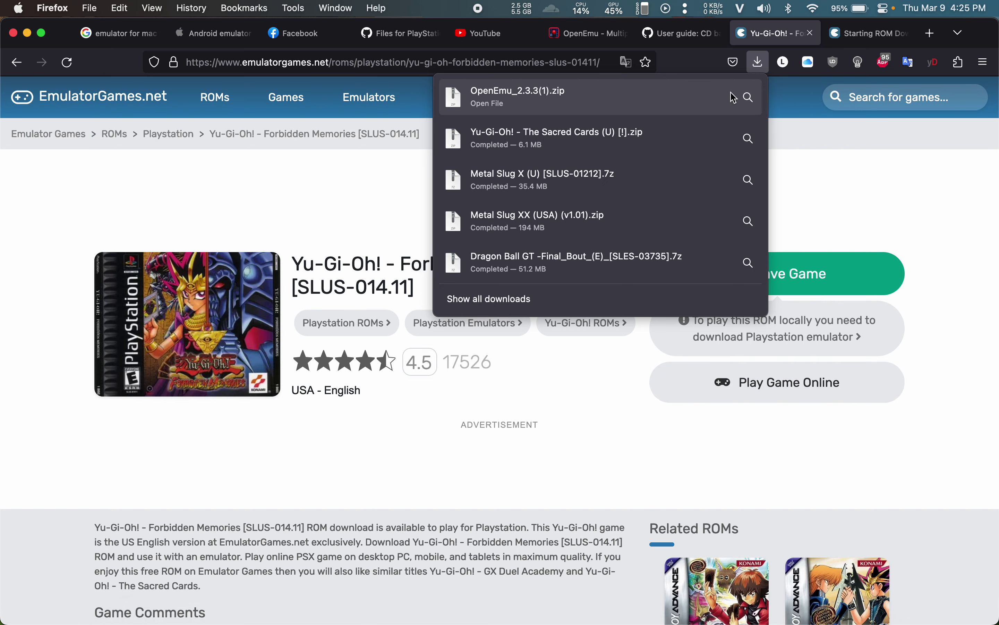
click(750, 138)
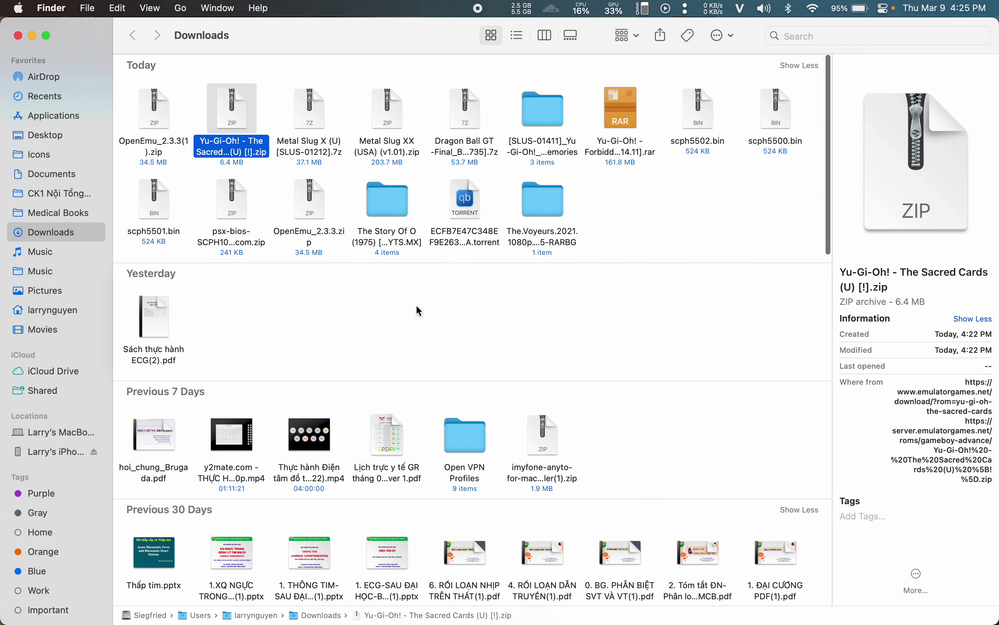
double_click(240, 112)
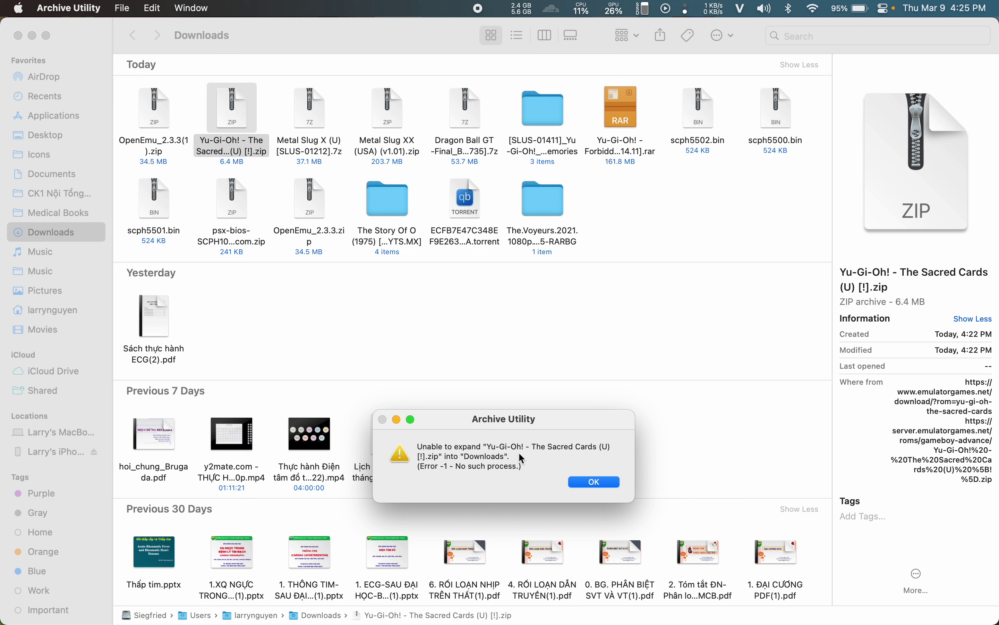
click(594, 483)
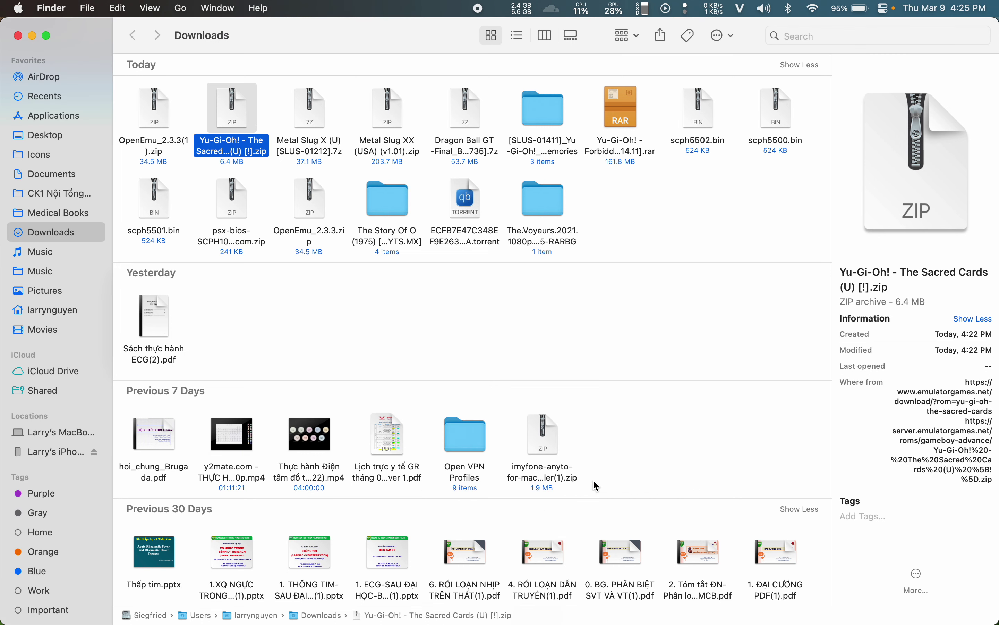
Extract the Yu-Gi-Oh! - The Sacred Cards zip with The Unarchiver, continuing past the extraction error.
right_click(244, 110)
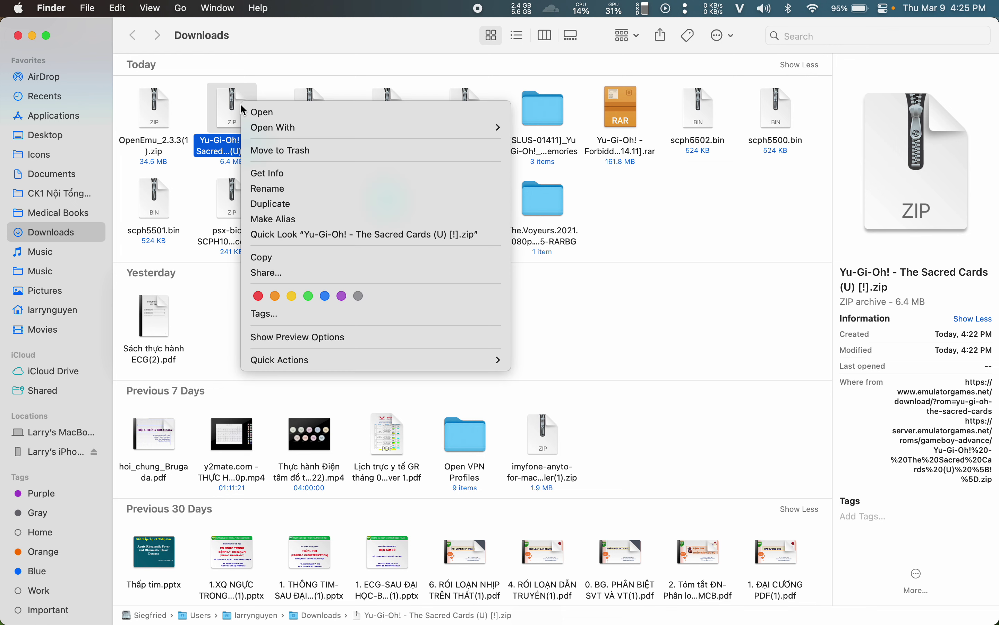
mouse_move(295, 128)
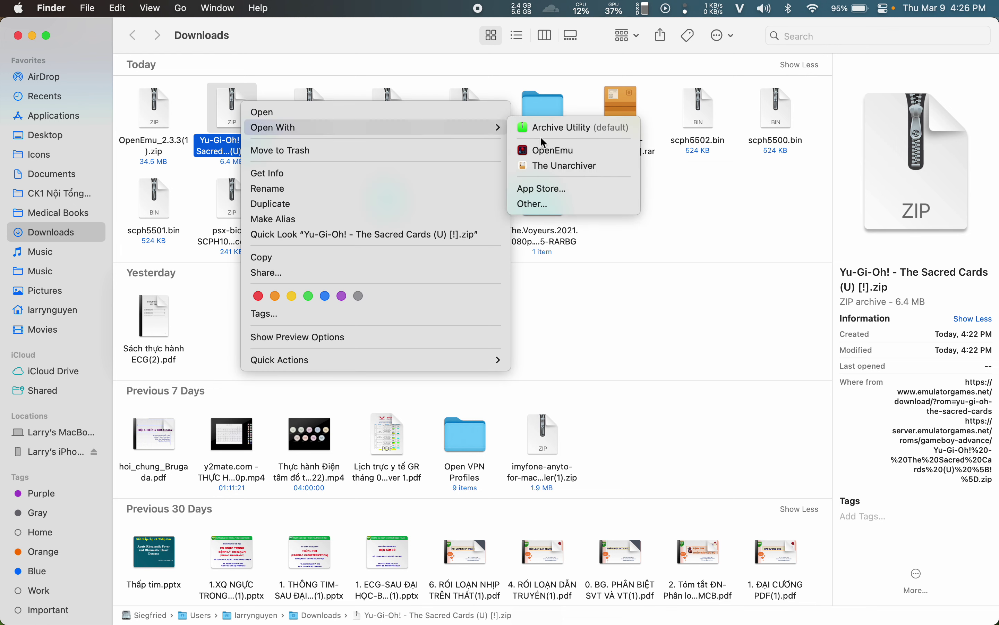
click(567, 167)
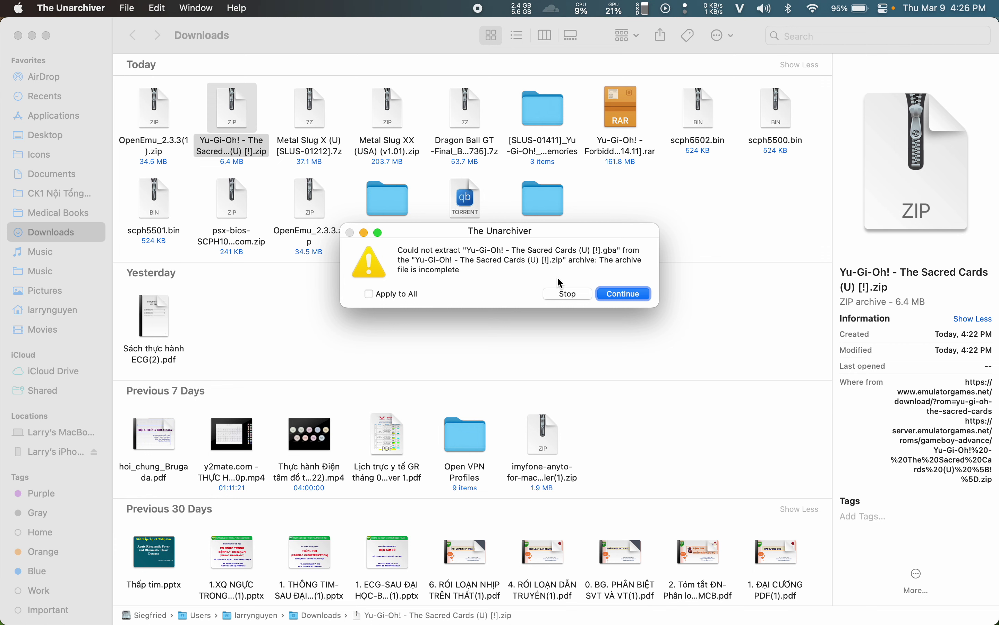
click(614, 293)
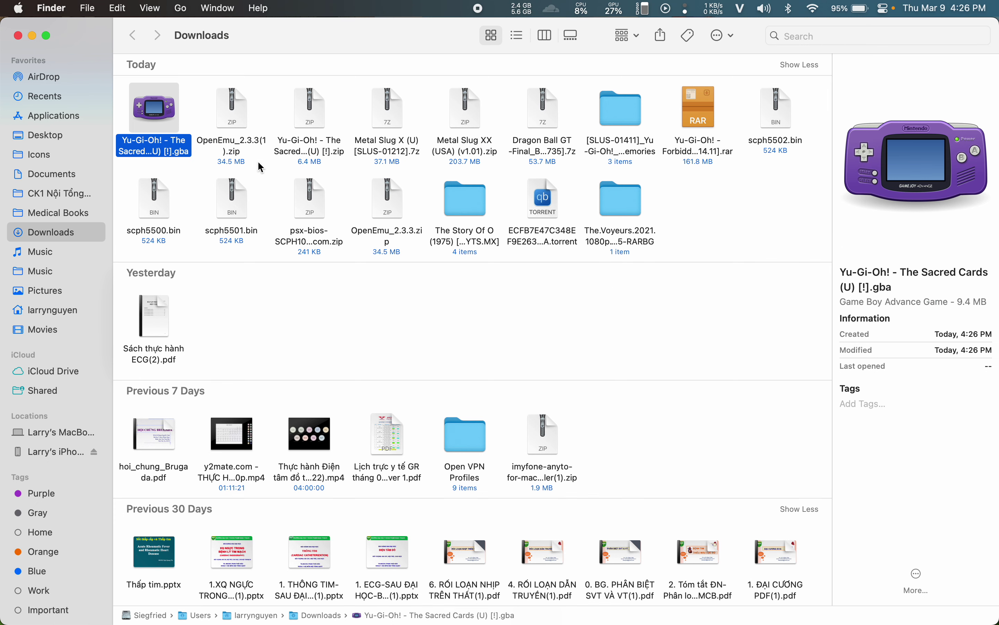
Move the extracted Yu-Gi-Oh! - The Sacred Cards .gba file and its zip archive to the Trash.
key(super+BackSpace)
click(229, 110)
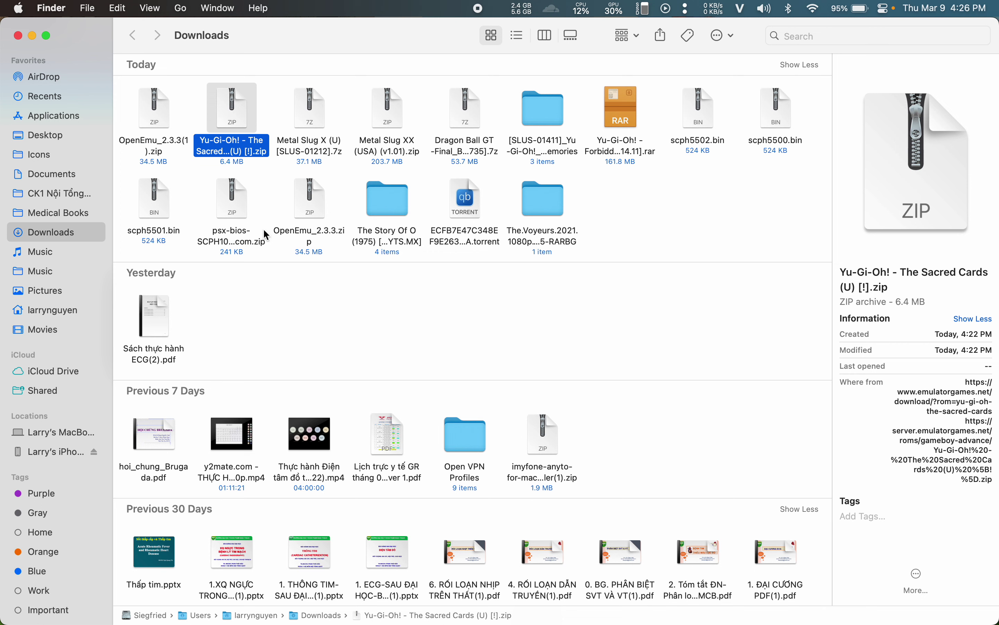
key(super+BackSpace)
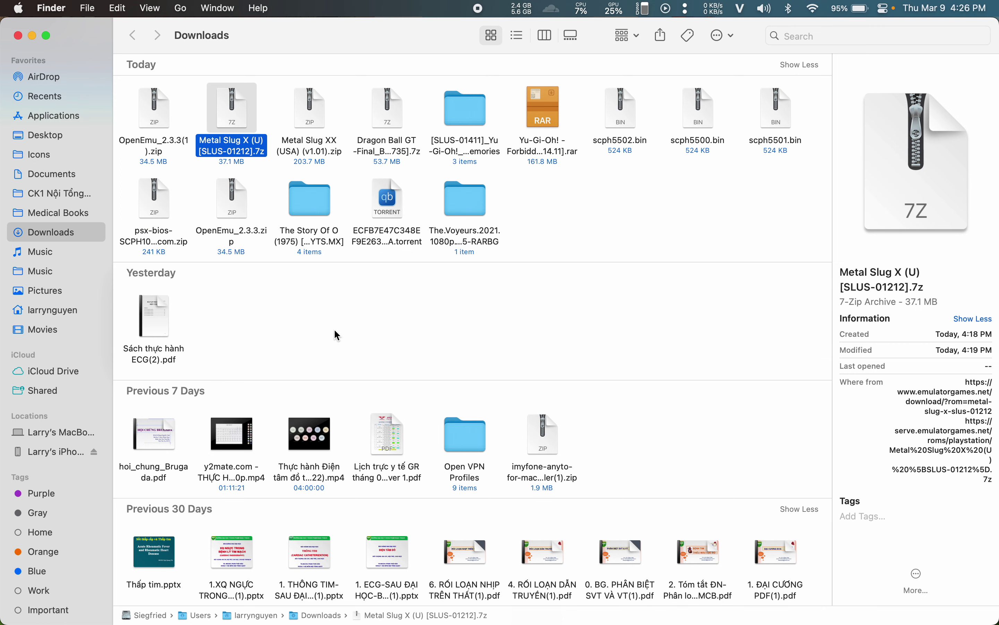
click(657, 223)
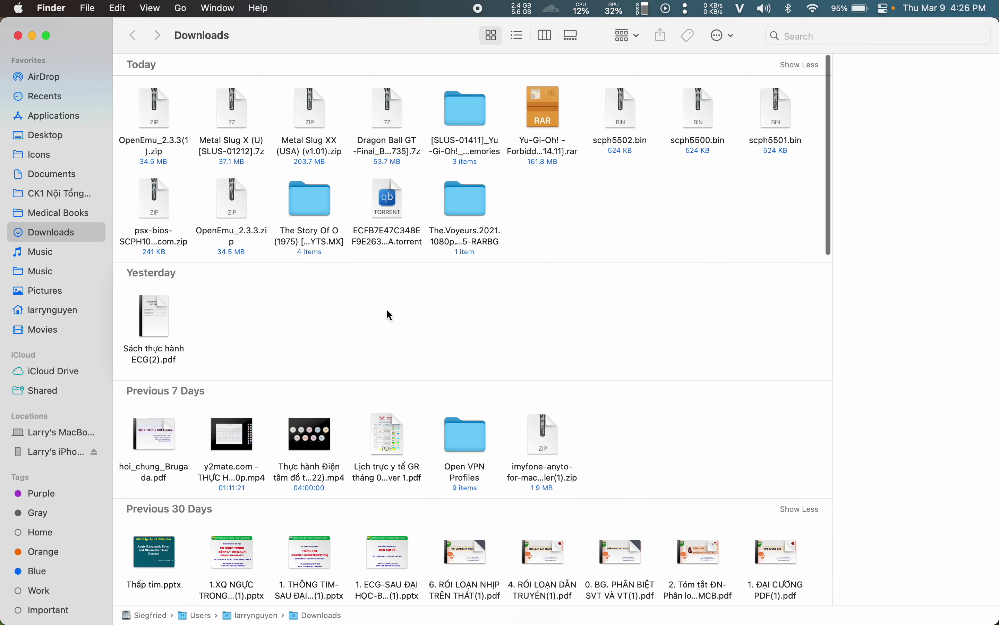
Extract "Yu-Gi-Oh! - Forbidden Memories [SLUS_014.11].rar" in Downloads with The Unarchiver.
click(552, 121)
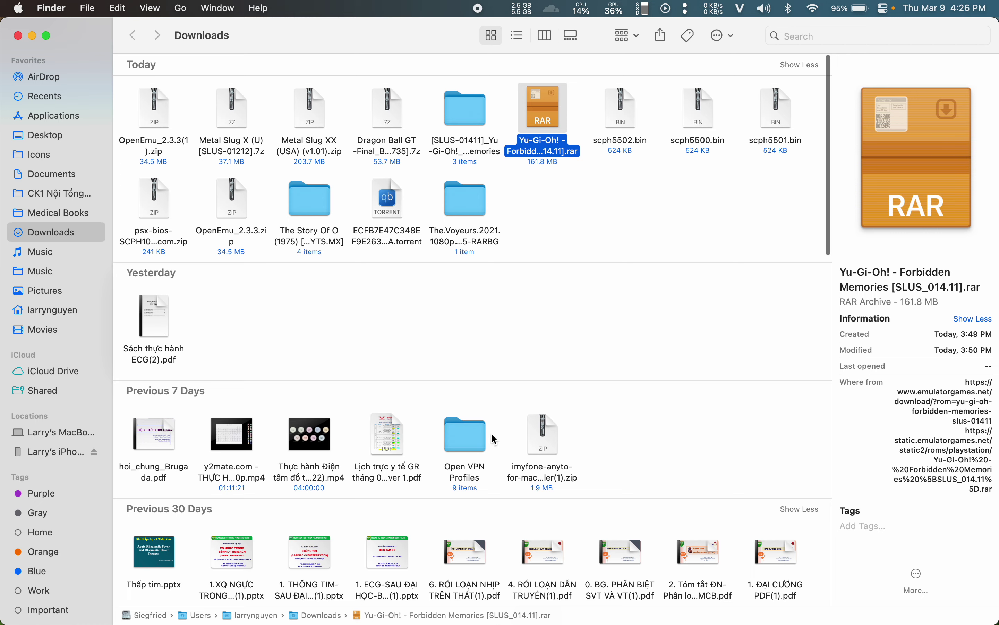
key(super+Tab)
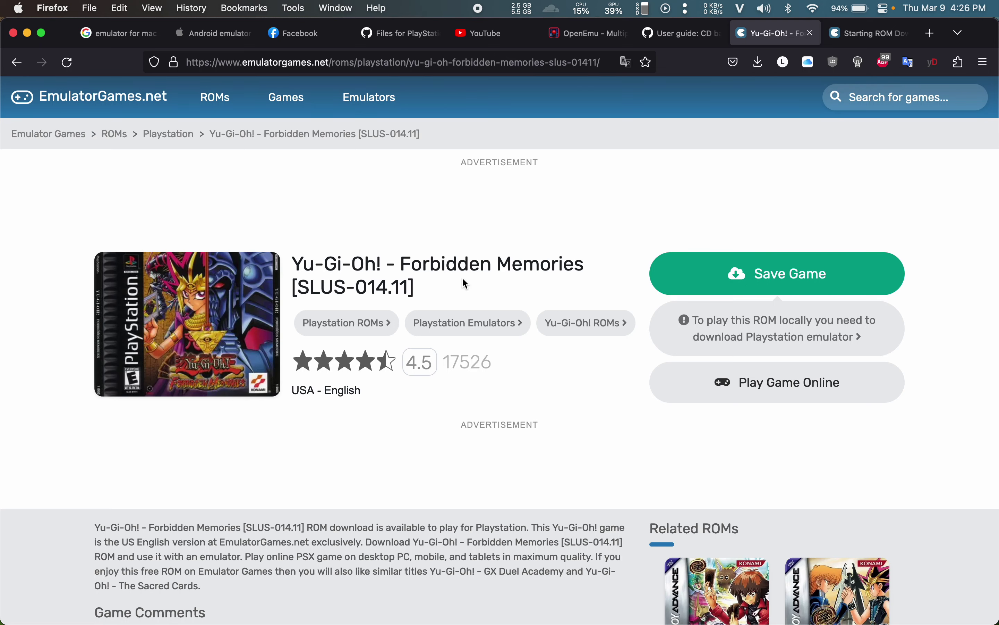
key(super+Tab)
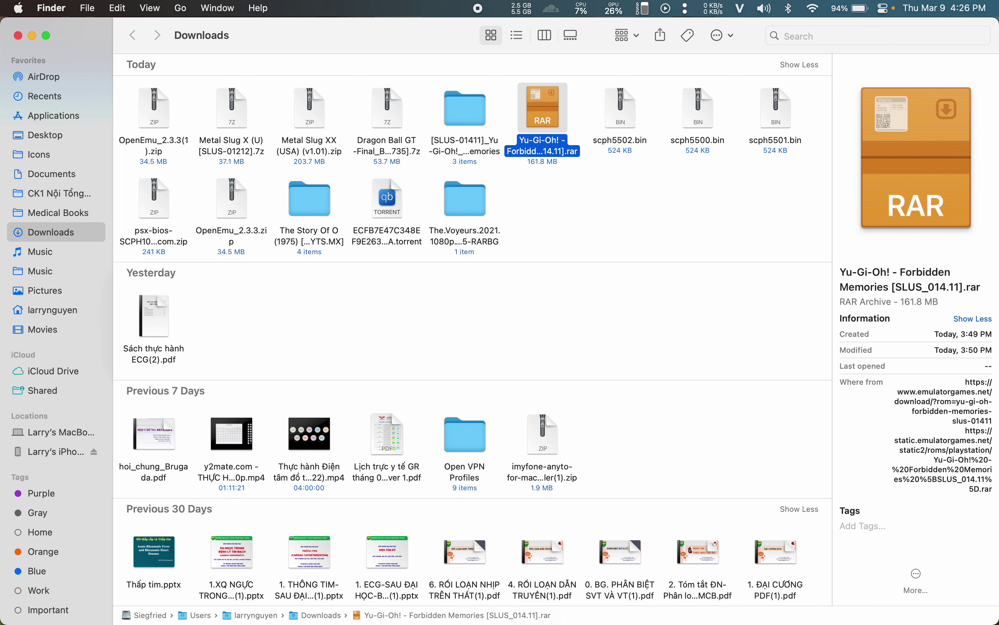
right_click(536, 92)
mouse_move(558, 108)
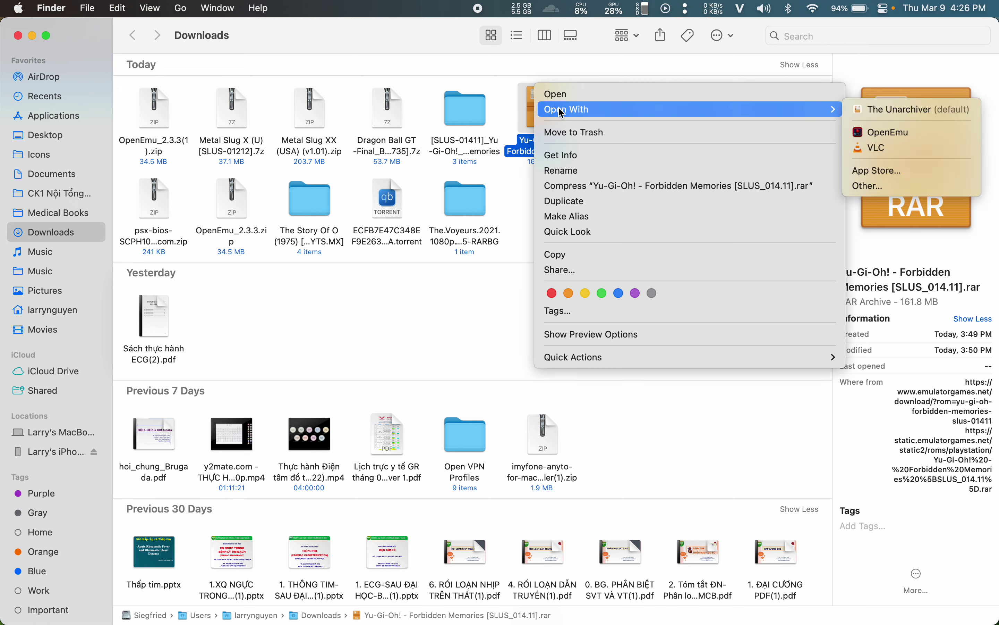
click(910, 109)
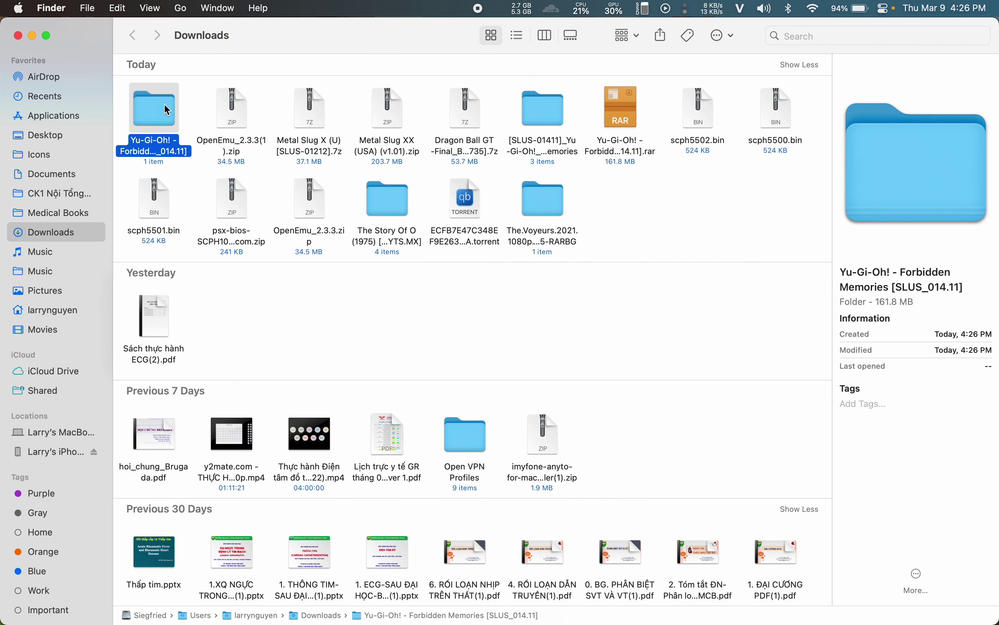
Open the extracted Forbidden Memories folder and extract the RAR archive inside it with The Unarchiver.
double_click(156, 111)
right_click(154, 100)
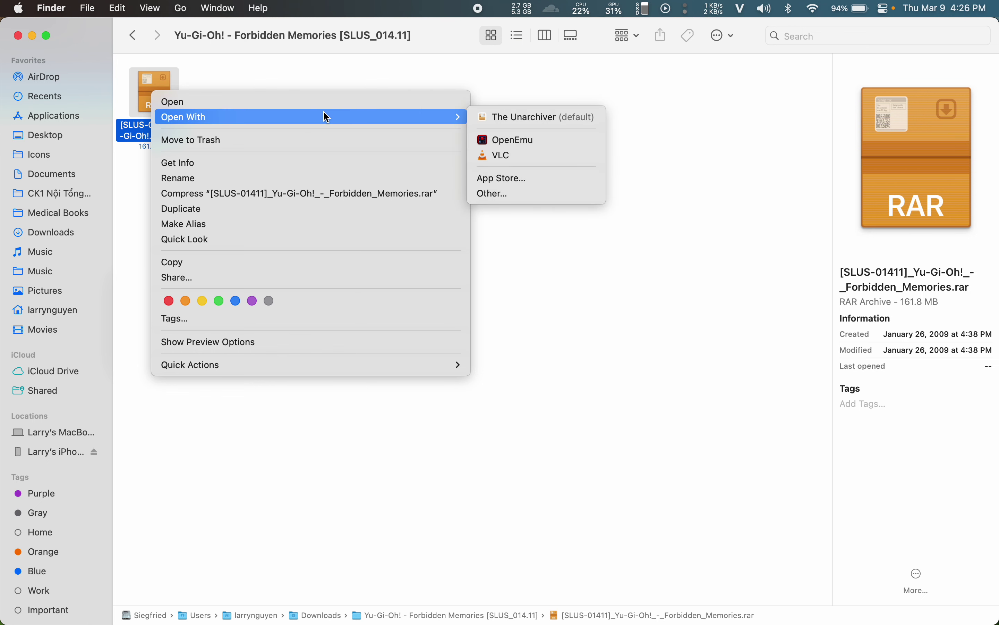
mouse_move(465, 120)
click(490, 119)
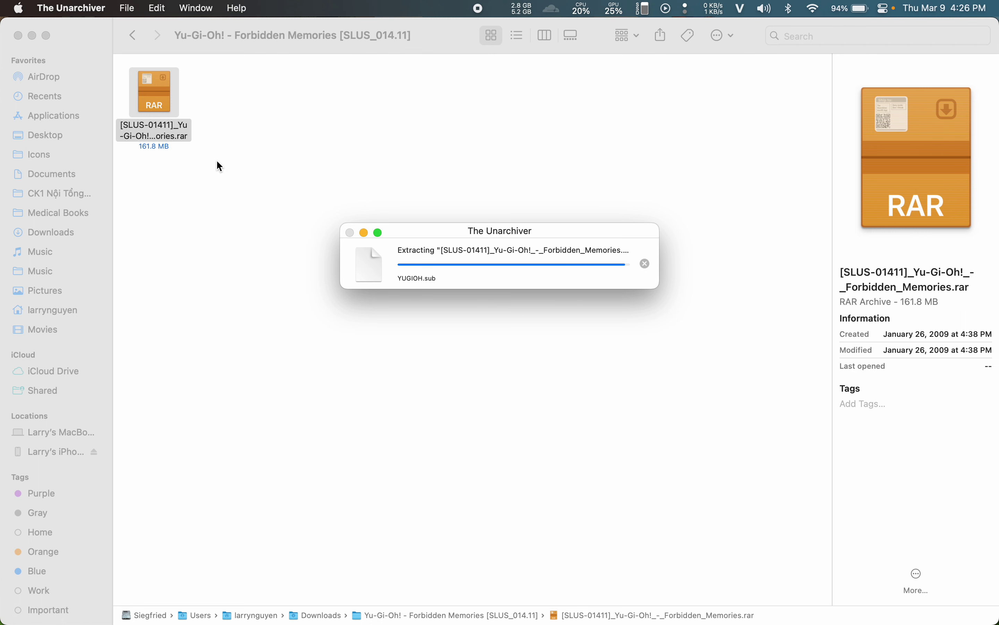
Move the inner Forbidden Memories RAR to the Trash and open the folder extracted from it.
click(234, 92)
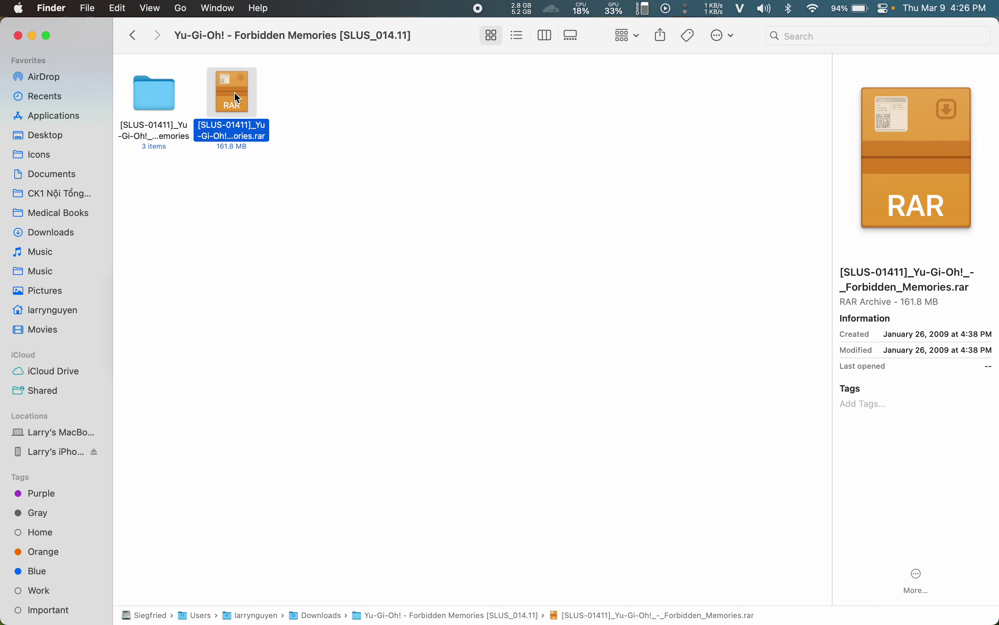
key(super+BackSpace)
double_click(169, 95)
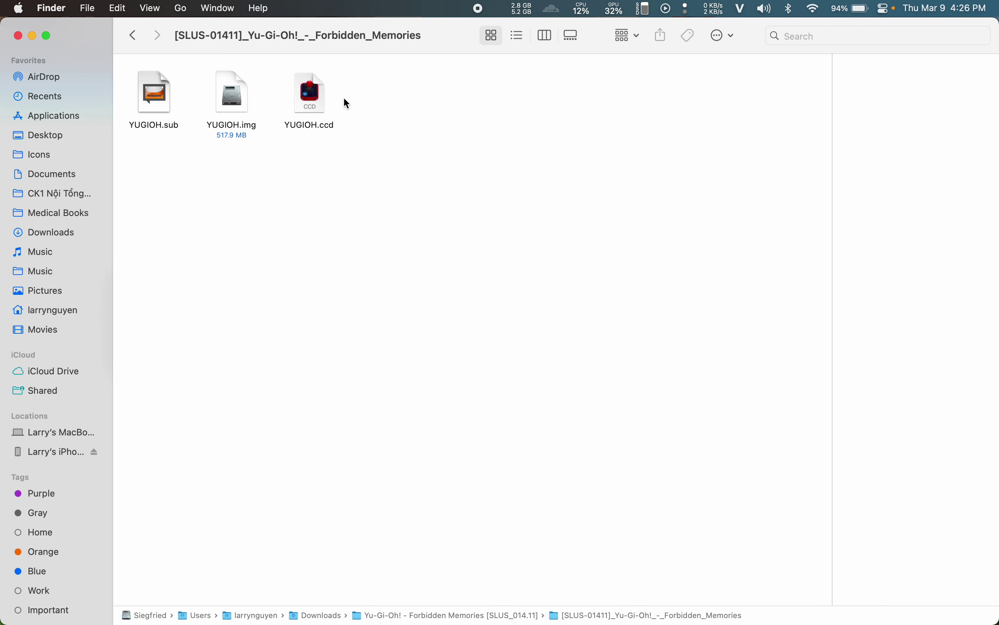
click(310, 99)
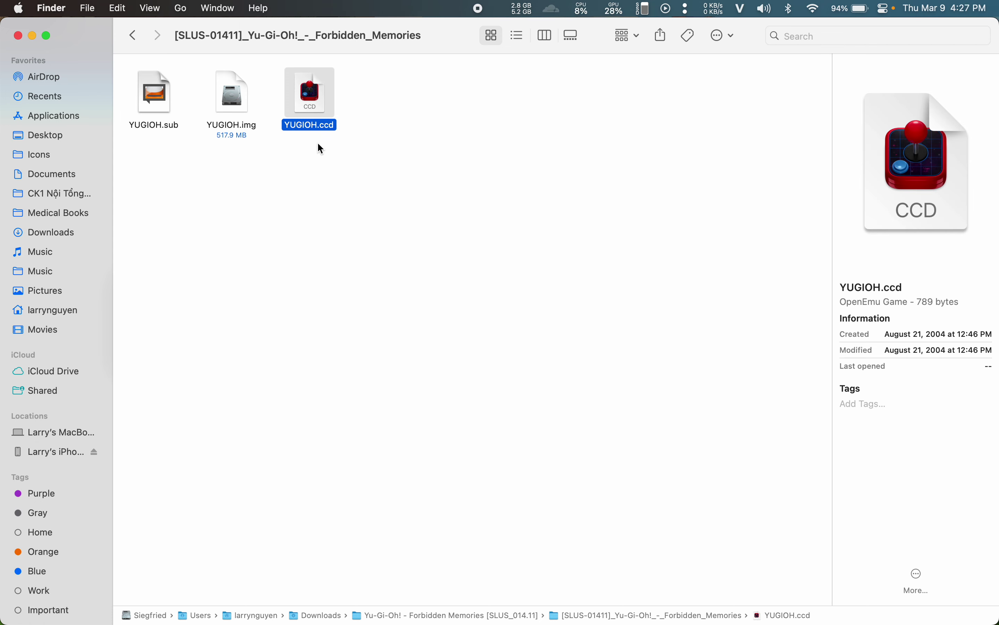
click(349, 147)
click(304, 99)
click(340, 165)
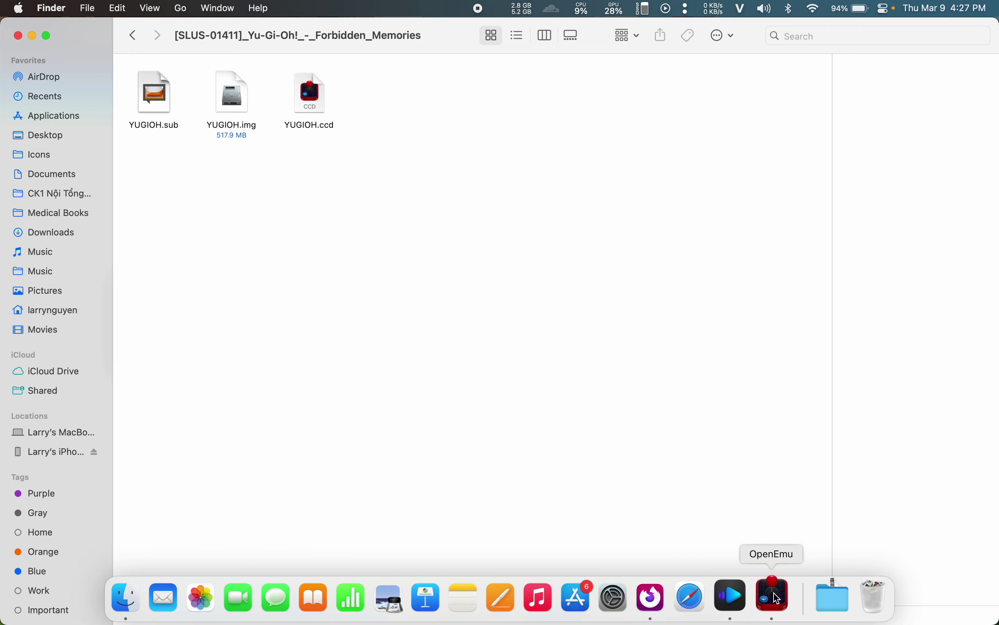
Switch to OpenEmu and delete the existing Yu-Gi-Oh! Forbidden Memories game from the library.
click(777, 597)
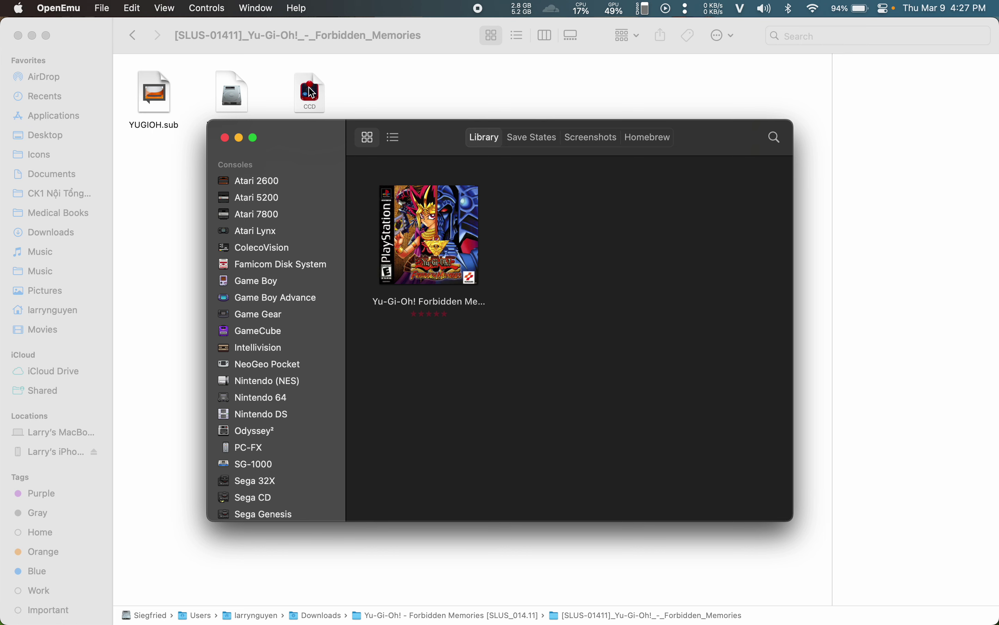
mouse_move(313, 93)
mouse_down()
mouse_move(524, 301)
mouse_move(442, 107)
mouse_move(307, 91)
mouse_move(322, 93)
mouse_up()
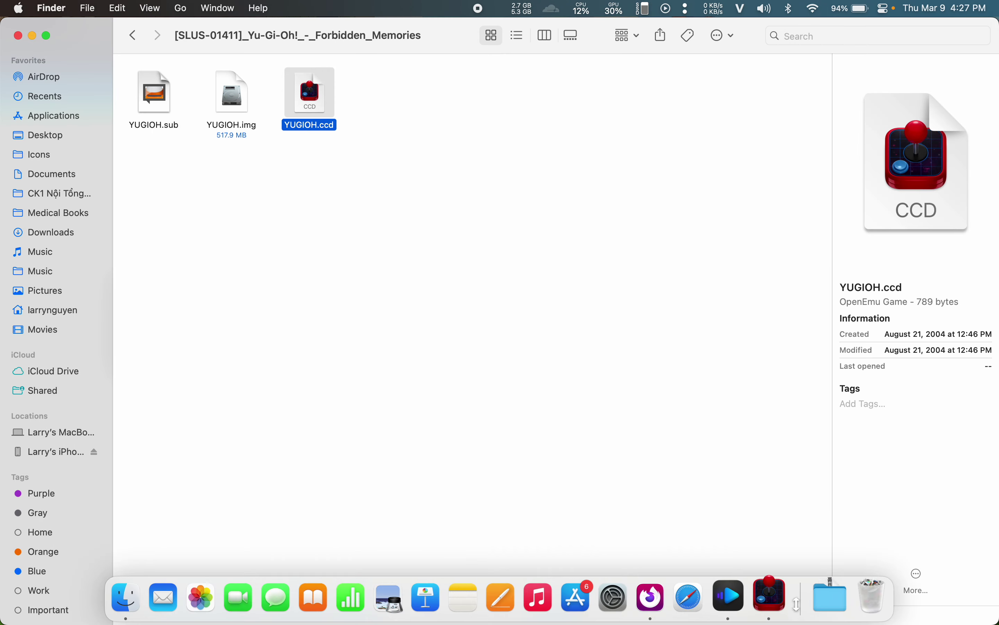
click(771, 598)
right_click(454, 257)
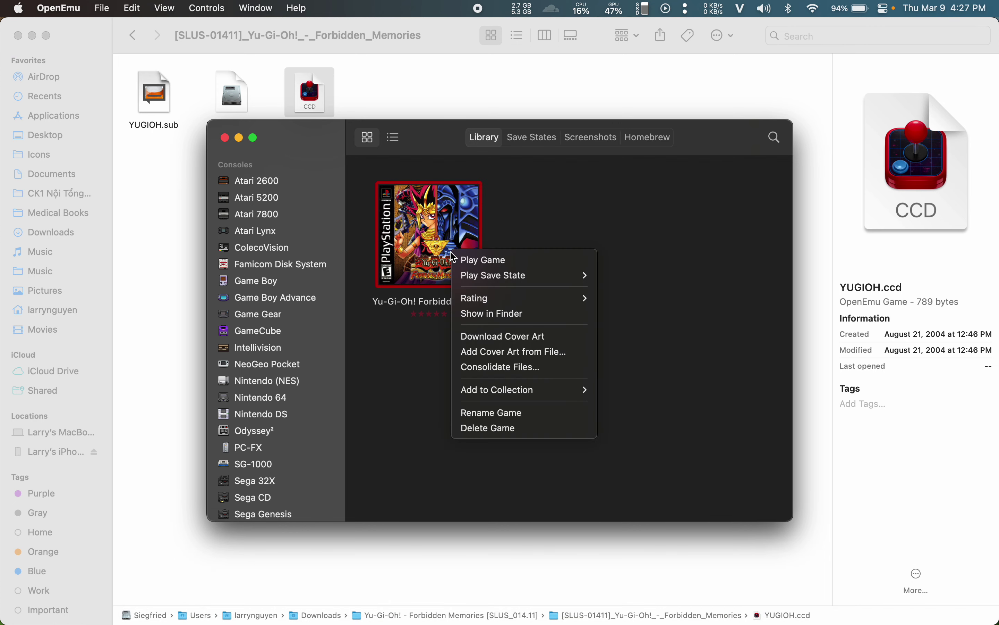
click(492, 430)
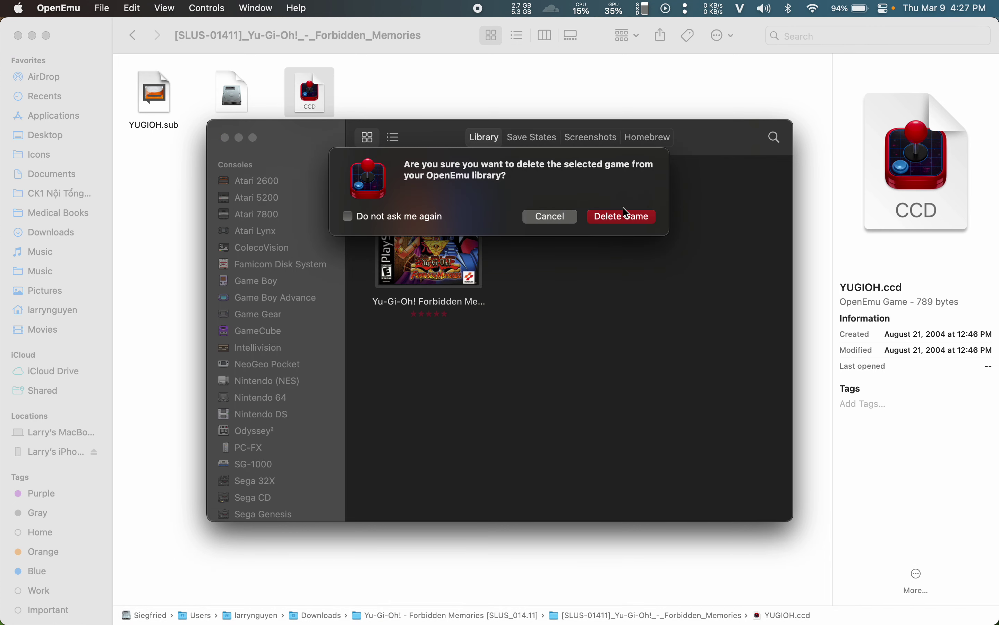
click(622, 218)
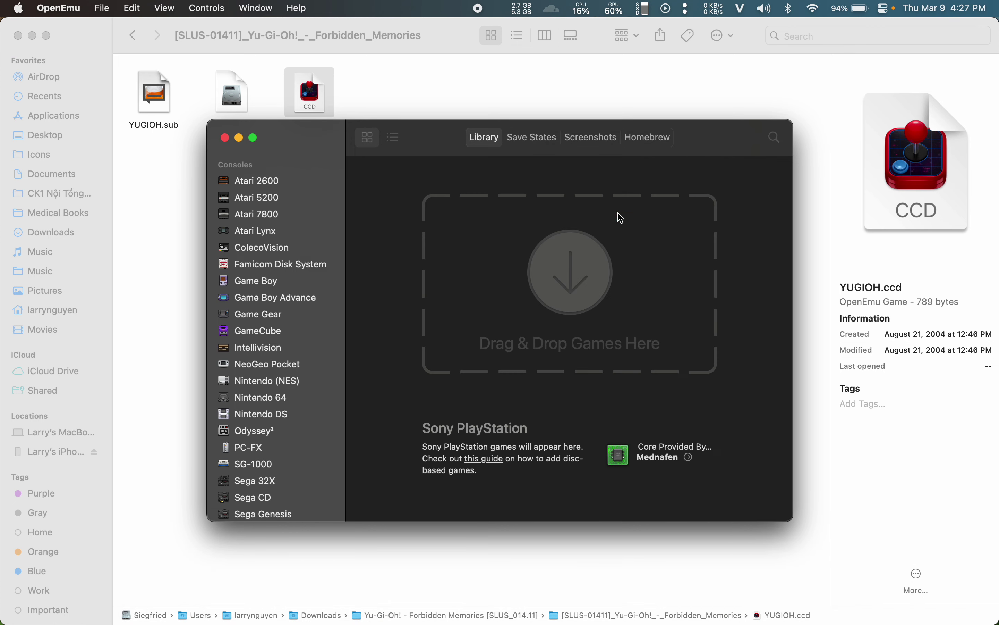
Import the game into OpenEmu by opening YUGIOH.ccd from the extracted folder in Finder.
click(306, 90)
click(774, 593)
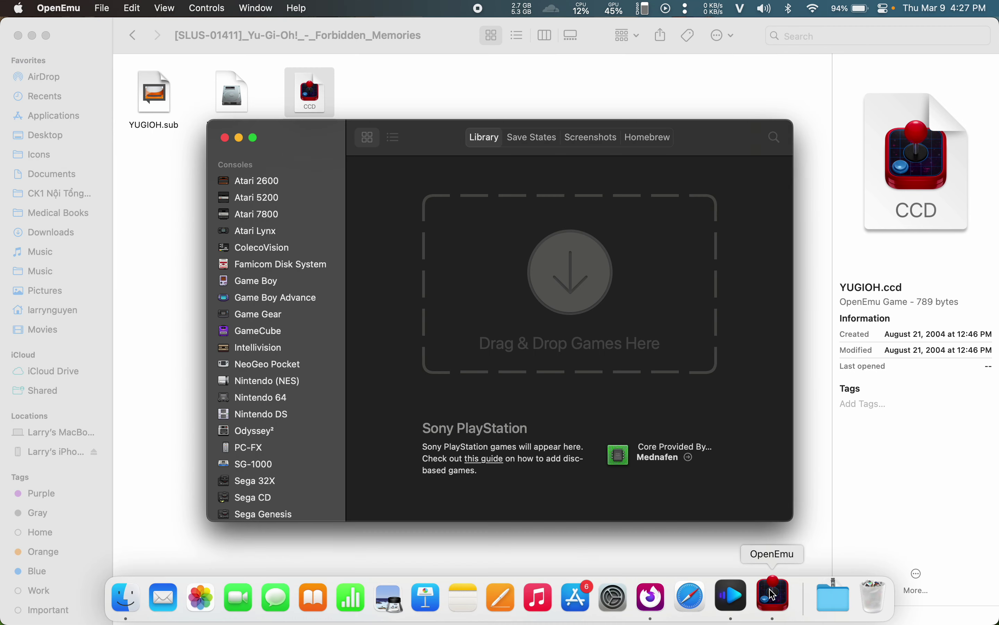
mouse_move(317, 95)
mouse_down()
mouse_move(568, 295)
mouse_move(322, 84)
mouse_move(306, 117)
mouse_move(308, 103)
mouse_up()
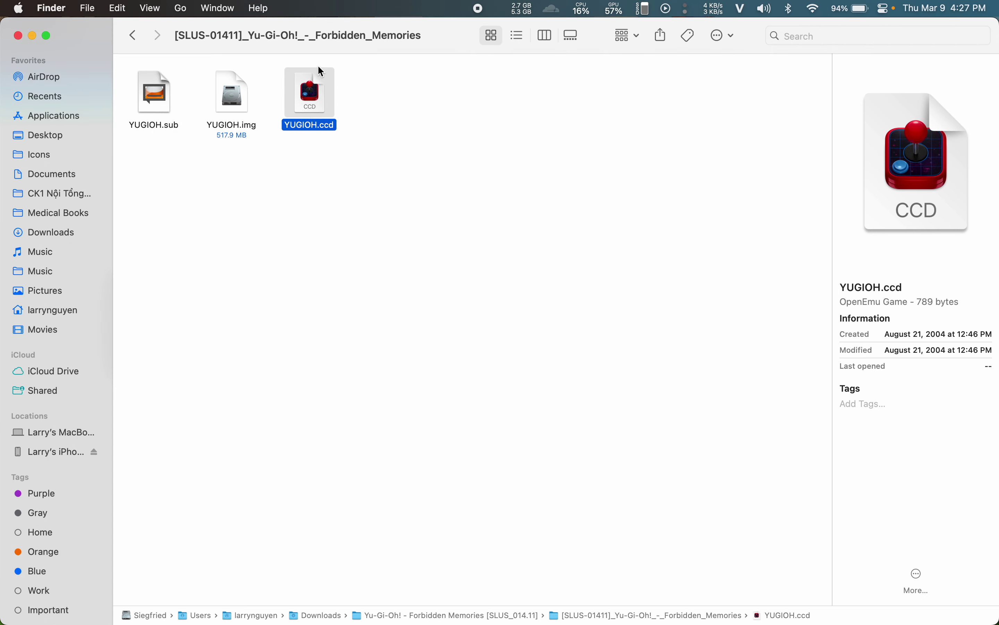
double_click(308, 99)
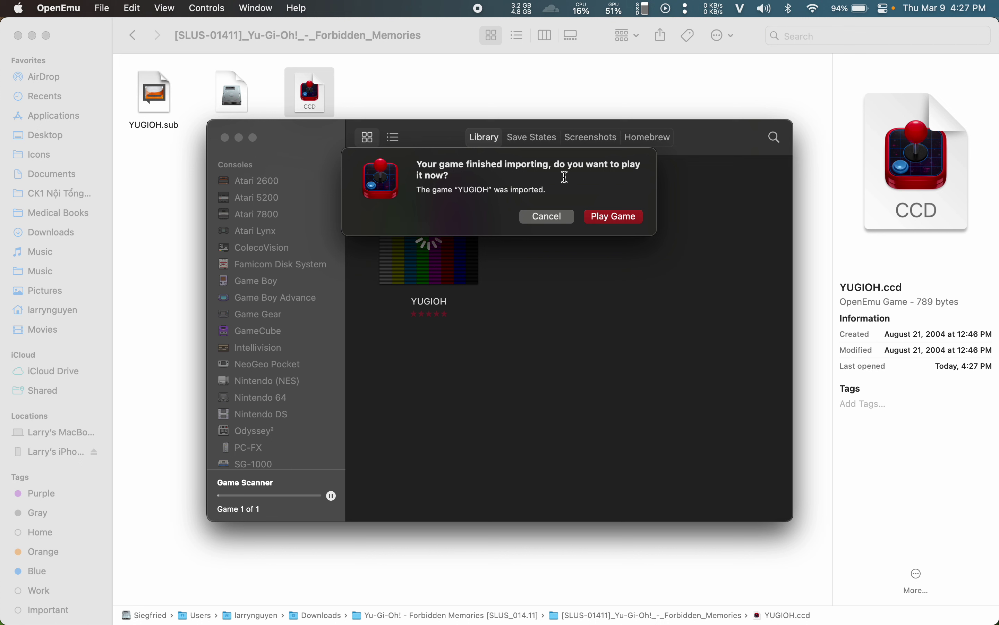
Decline playing the imported game immediately, test-launch Yu-Gi-Oh! Forbidden Memories from the library, and stop it to return to the library.
click(549, 216)
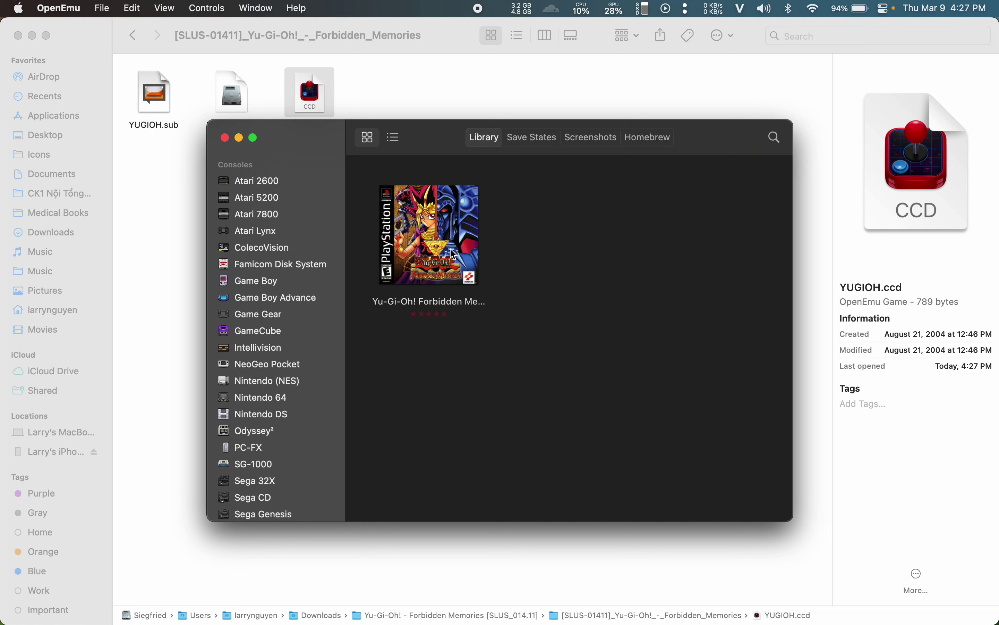
click(434, 239)
double_click(386, 194)
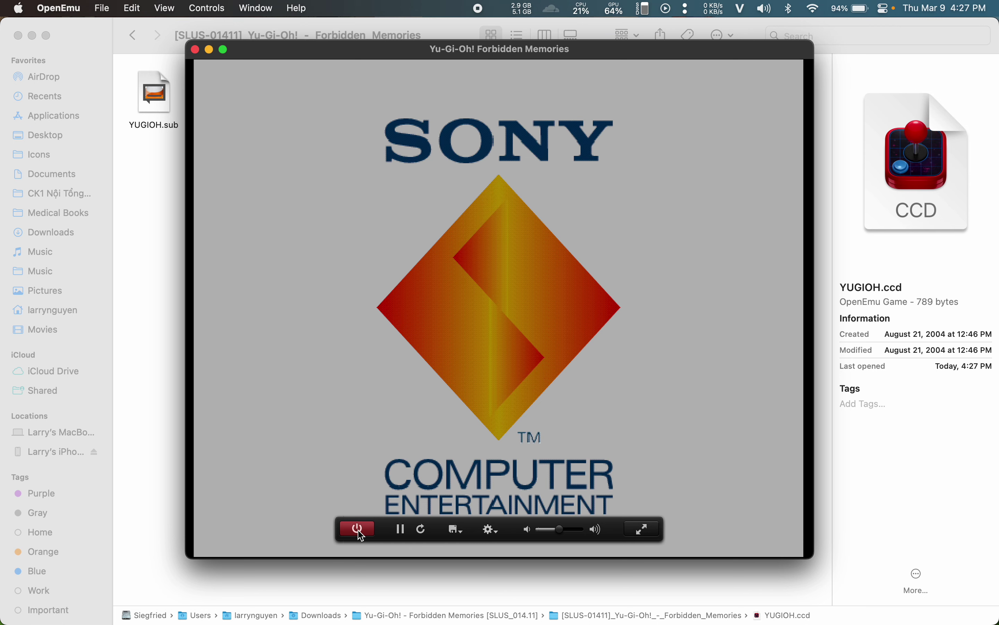
click(359, 529)
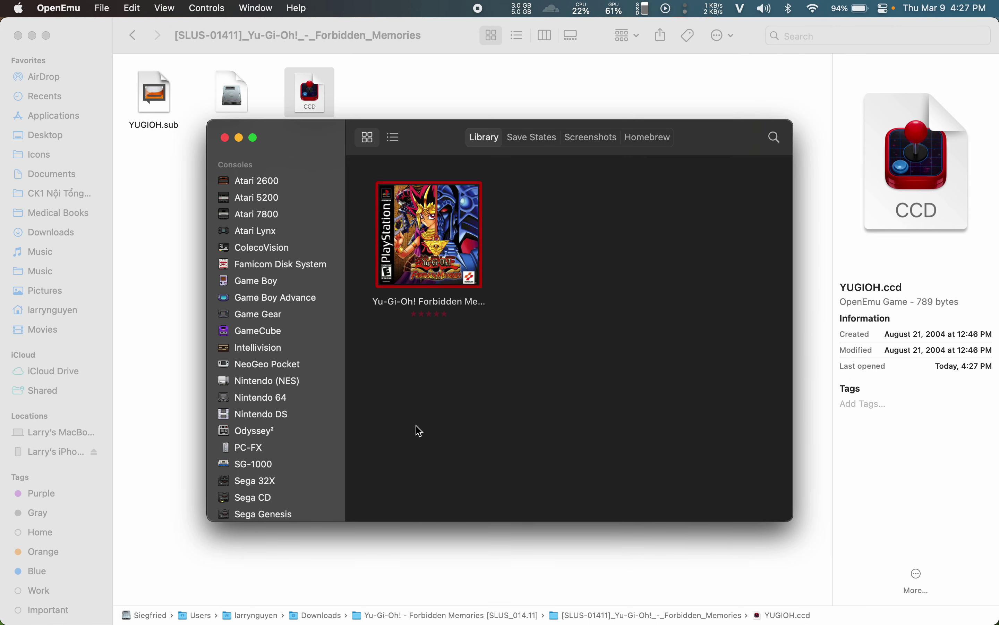
click(554, 356)
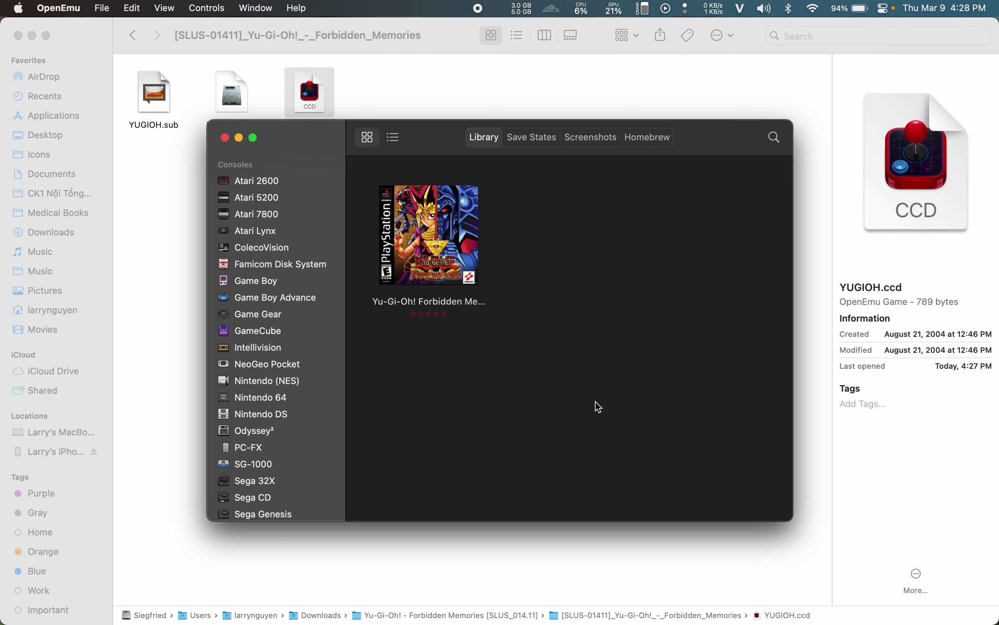
Open OpenEmu's System Files settings and check the status of the PlayStation SCPH-5500, SCPH-5501 and SCPH-5502 BIOS files.
key(super+comma)
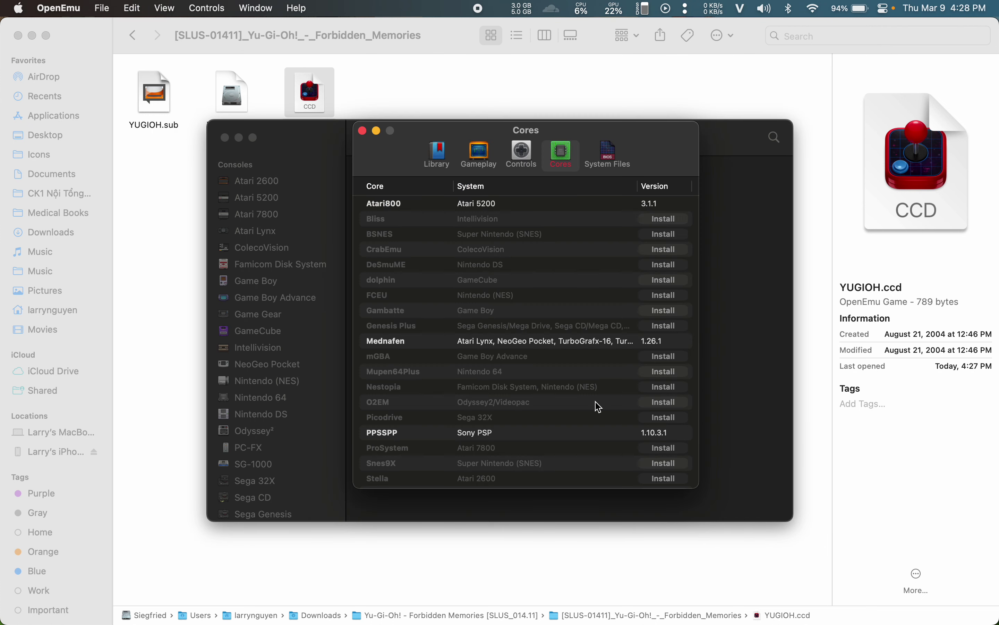
click(59, 7)
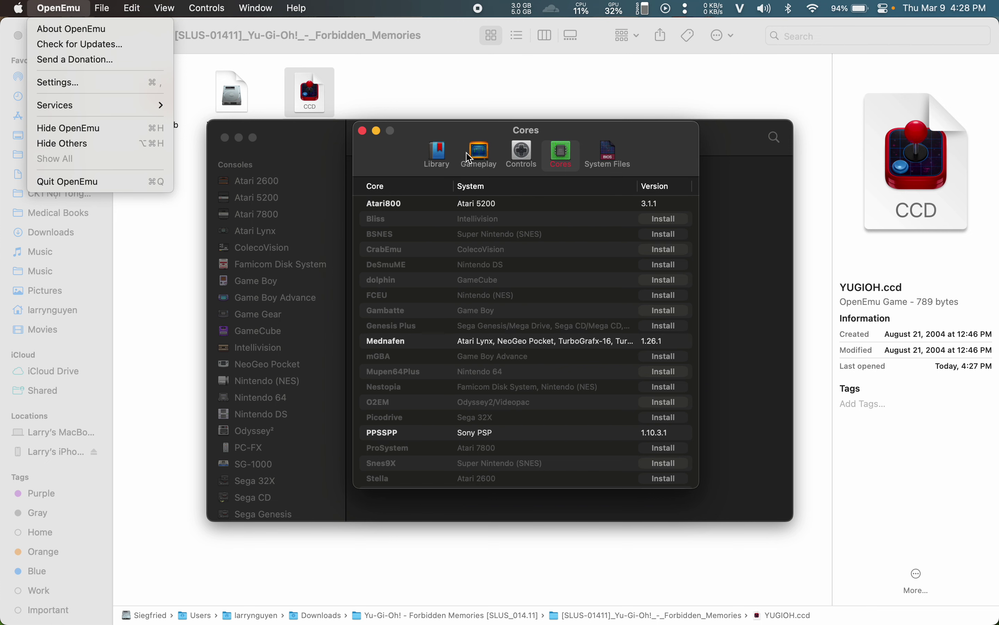
click(415, 162)
click(592, 161)
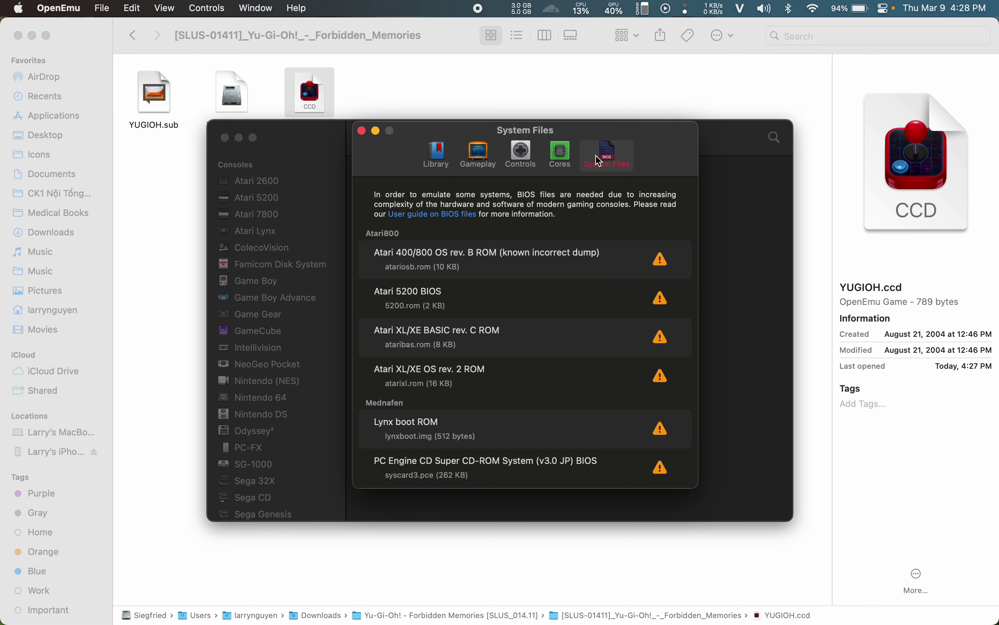
scroll(576, 403, down, 5)
scroll(573, 402, up, 2)
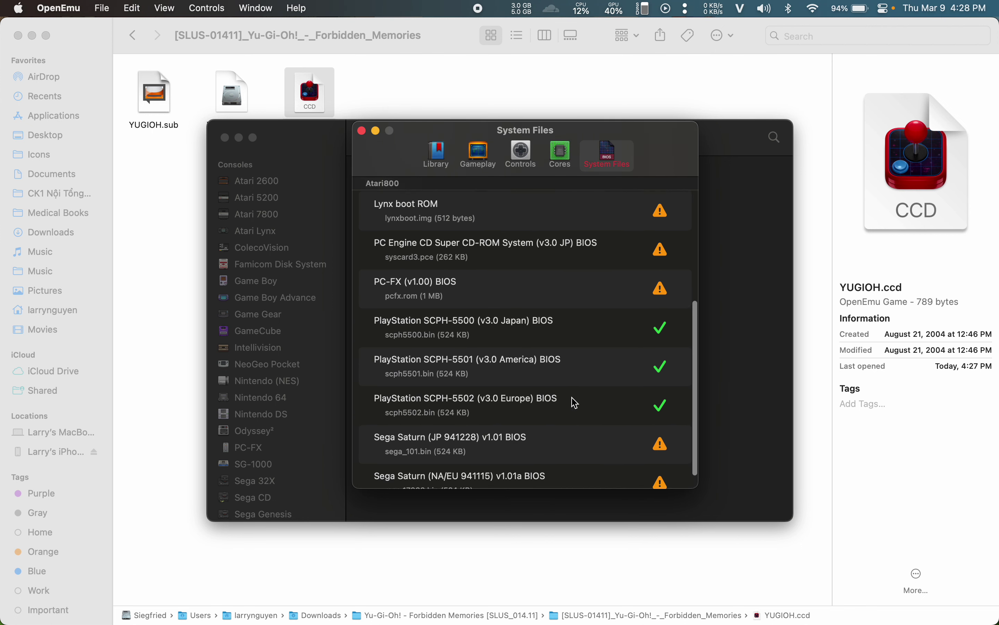
scroll(574, 401, down, 2)
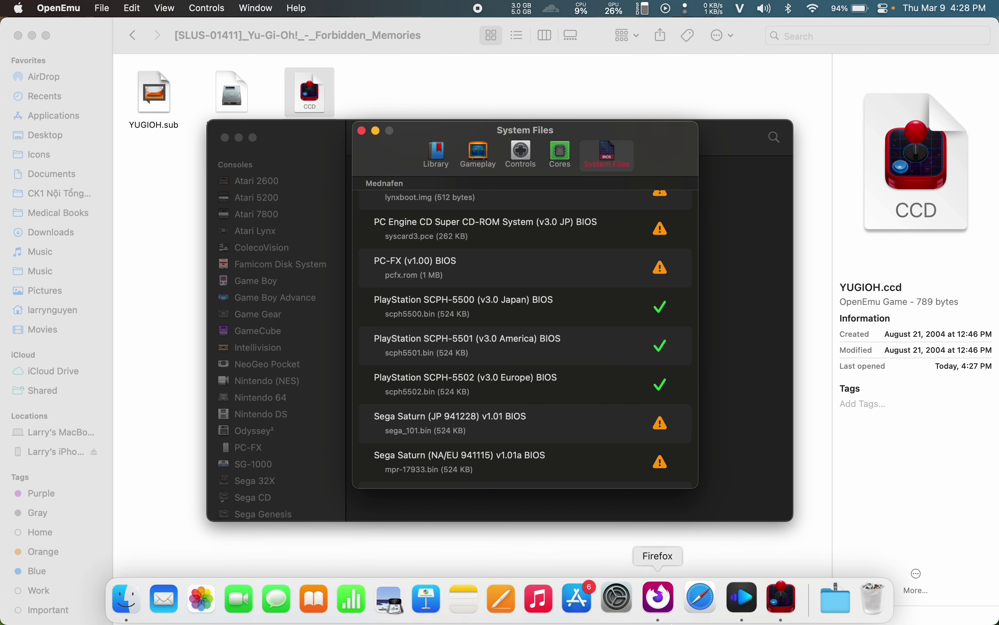
Switch to Firefox, view the GitHub gist with the PlayStation BIOS files for NA-EU-JP, and return to OpenEmu.
click(675, 597)
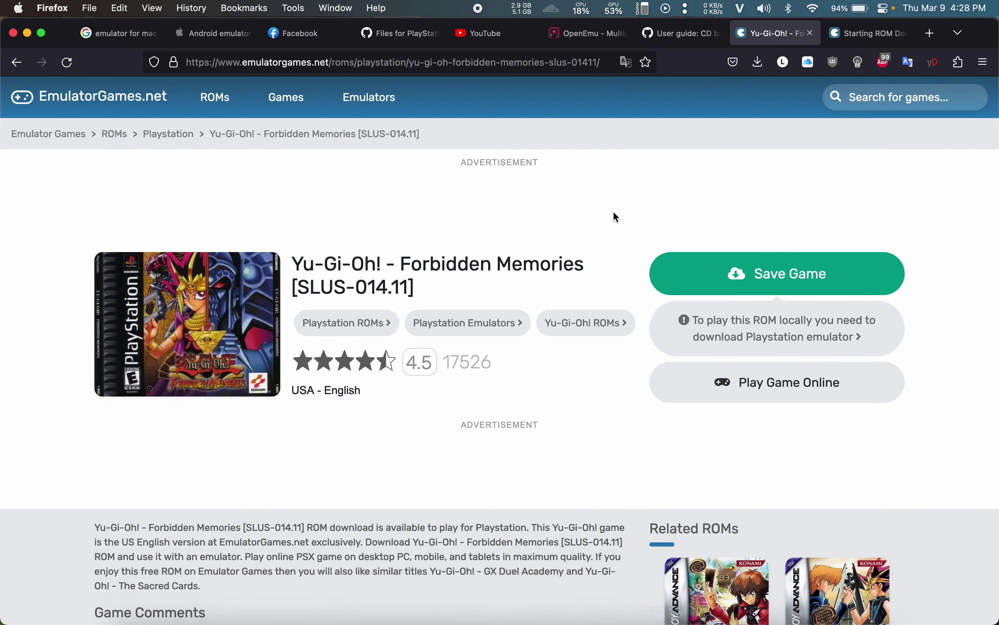
click(386, 32)
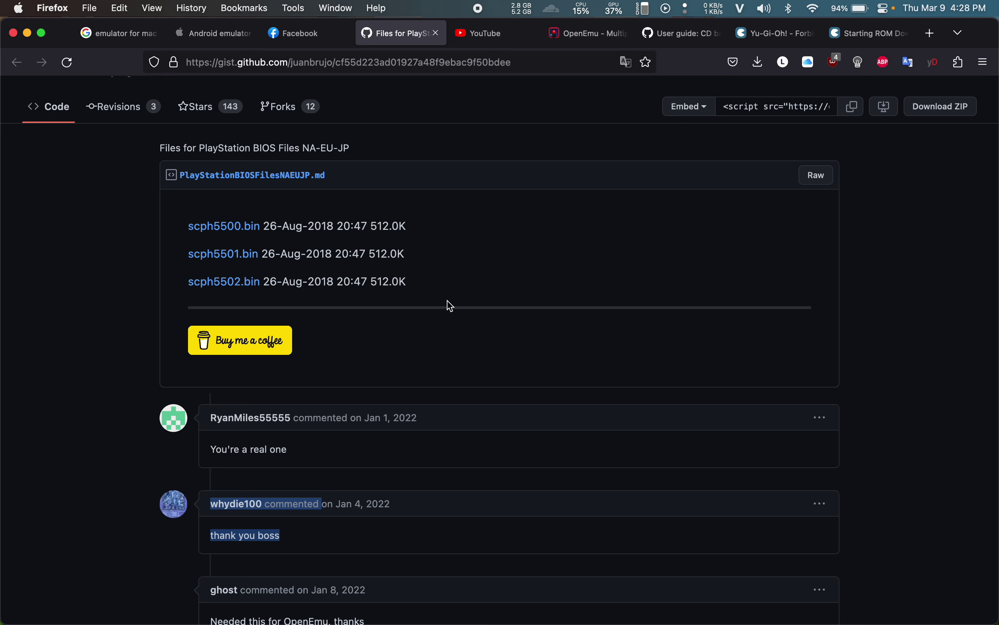
key(super+Tab)
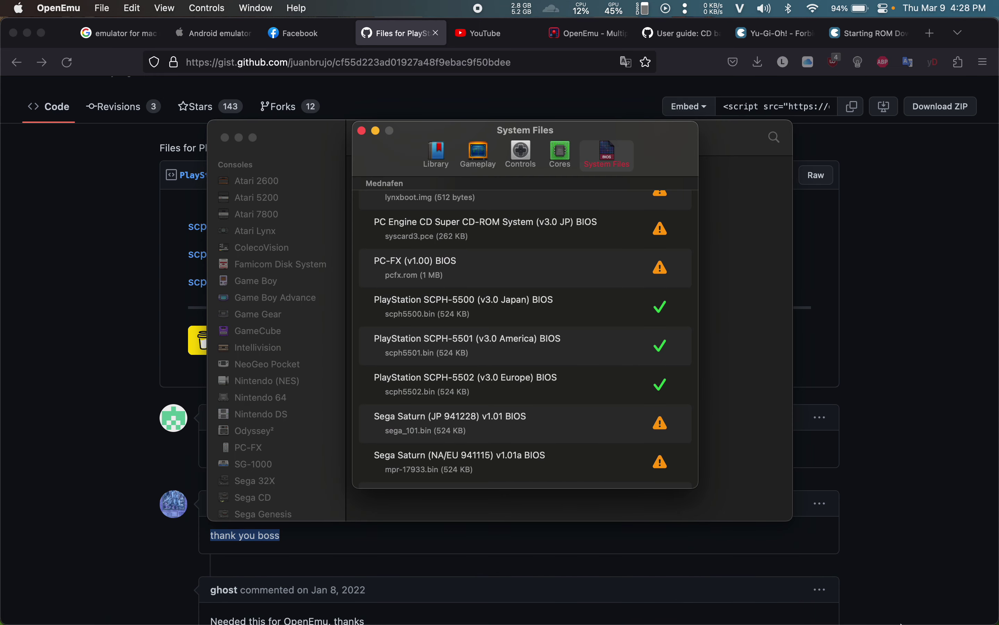
Add scph5502.bin from the Downloads folder to OpenEmu's system files and close the settings.
click(828, 597)
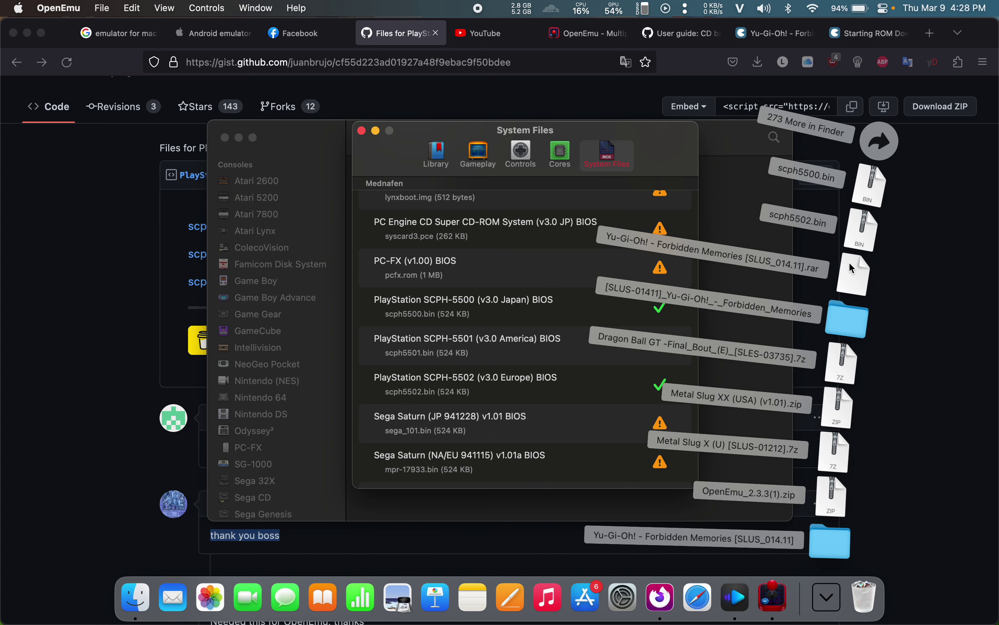
drag(861, 241, 584, 352)
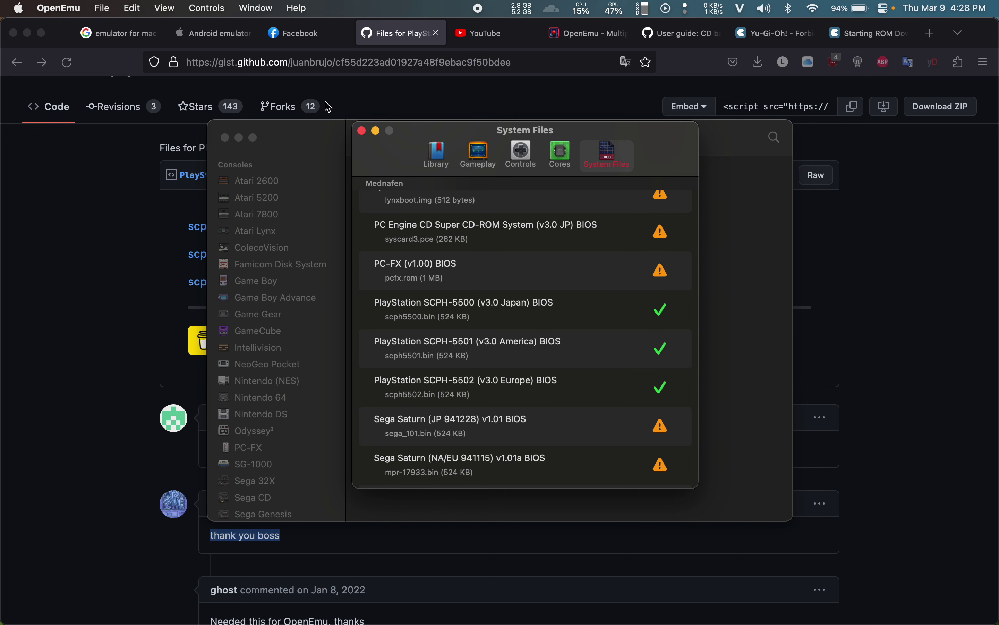
click(361, 131)
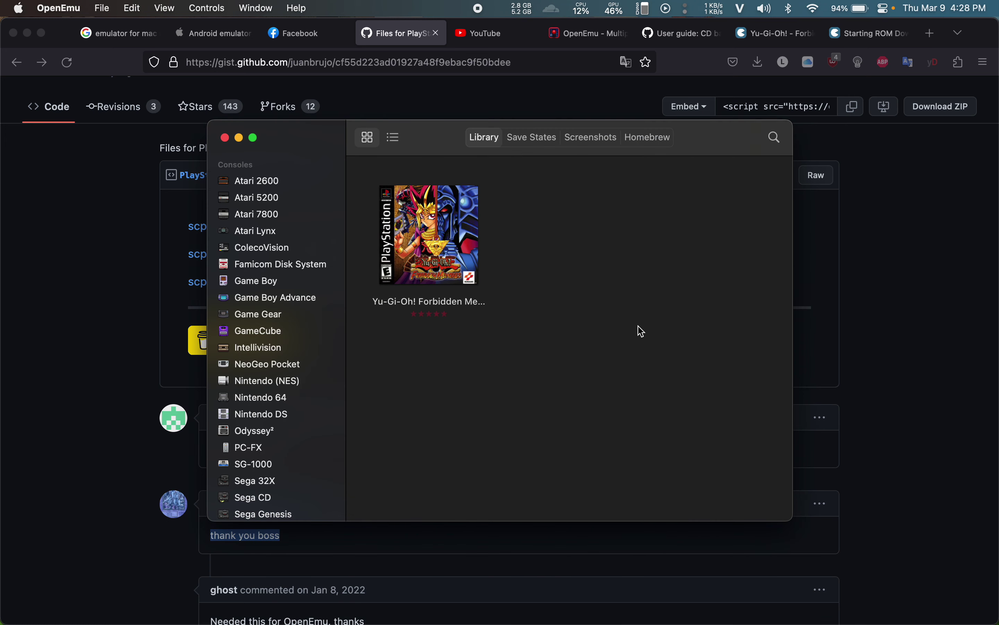
Launch Yu-Gi-Oh! Forbidden Memories from the library, resume the last session, and let it load to the title screen.
double_click(421, 248)
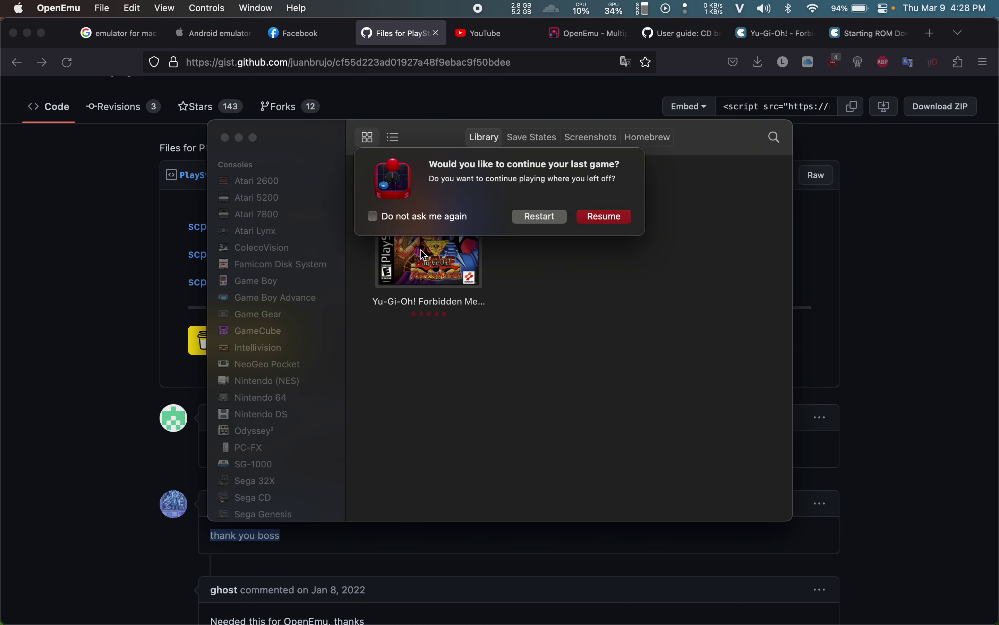
click(604, 216)
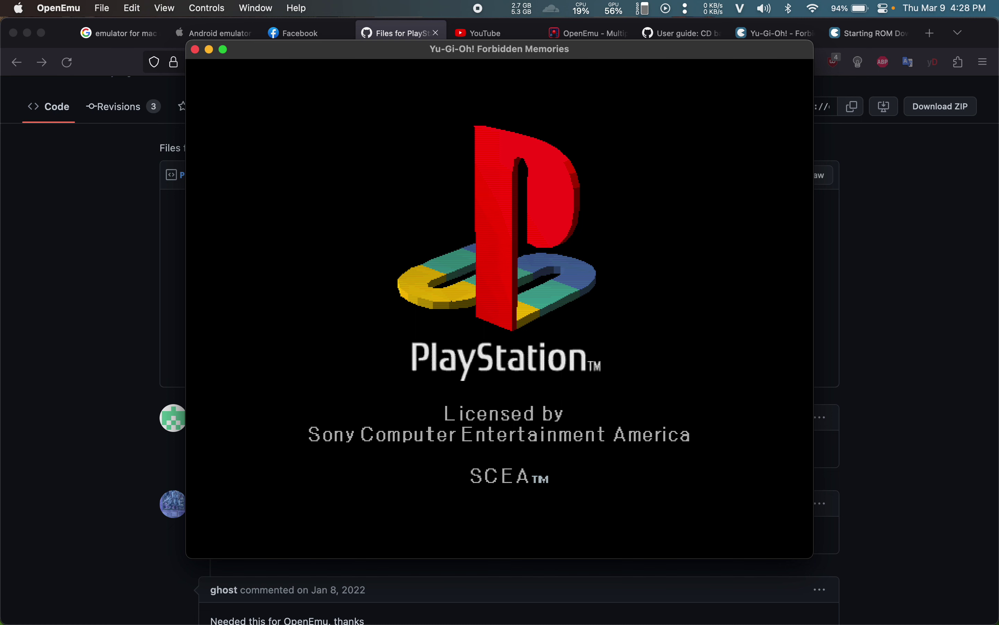
mouse_move(292, 379)
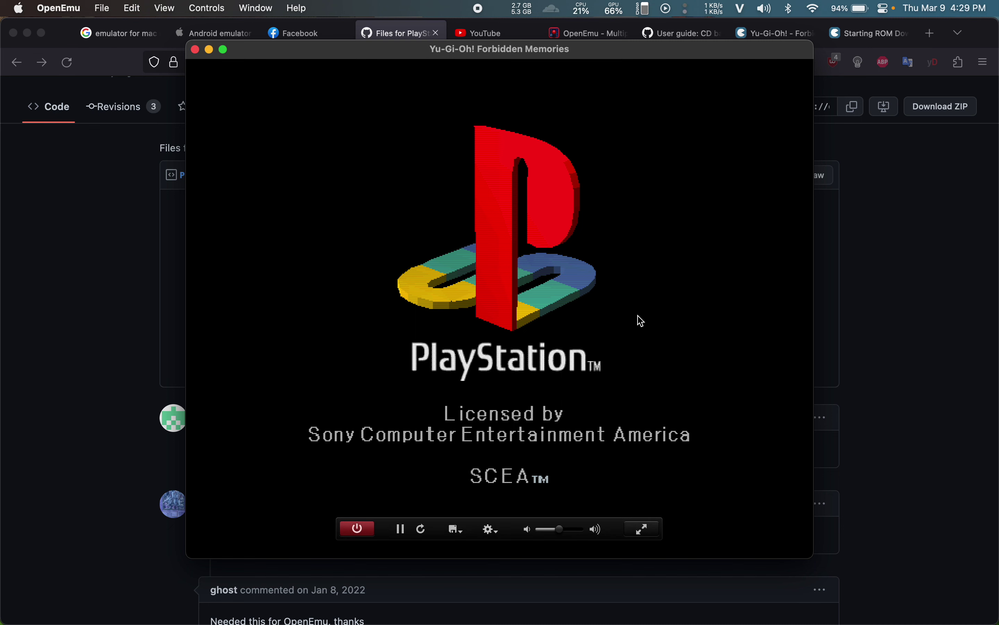
mouse_move(503, 377)
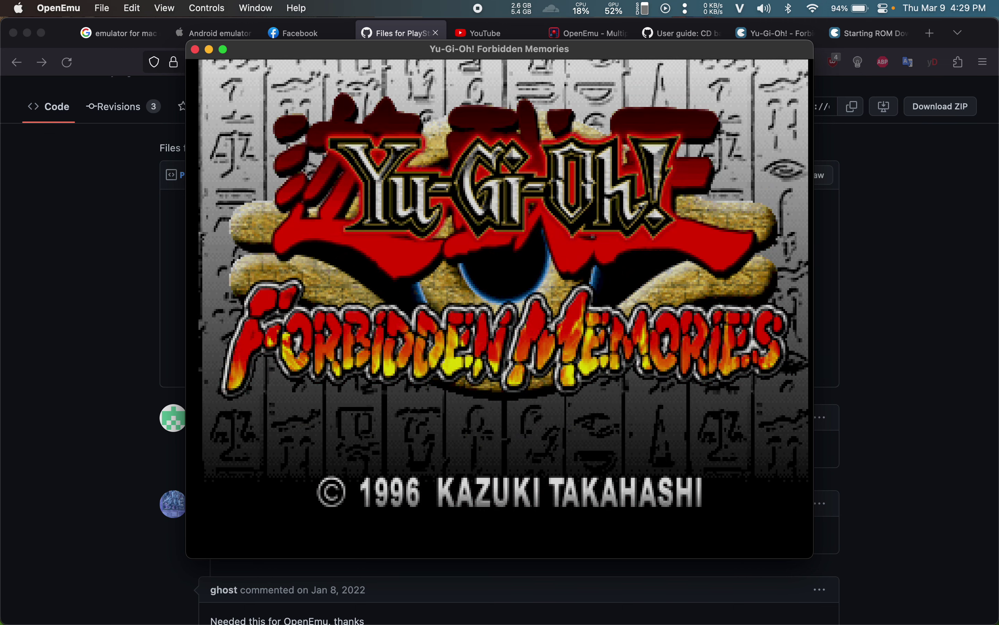
Enter the game's main menu, move down through its options, and return the selection to NEW GAME.
key(Return)
key(Down)
key(Down)
key(Down)
key(Up)
key(Up)
key(Up)
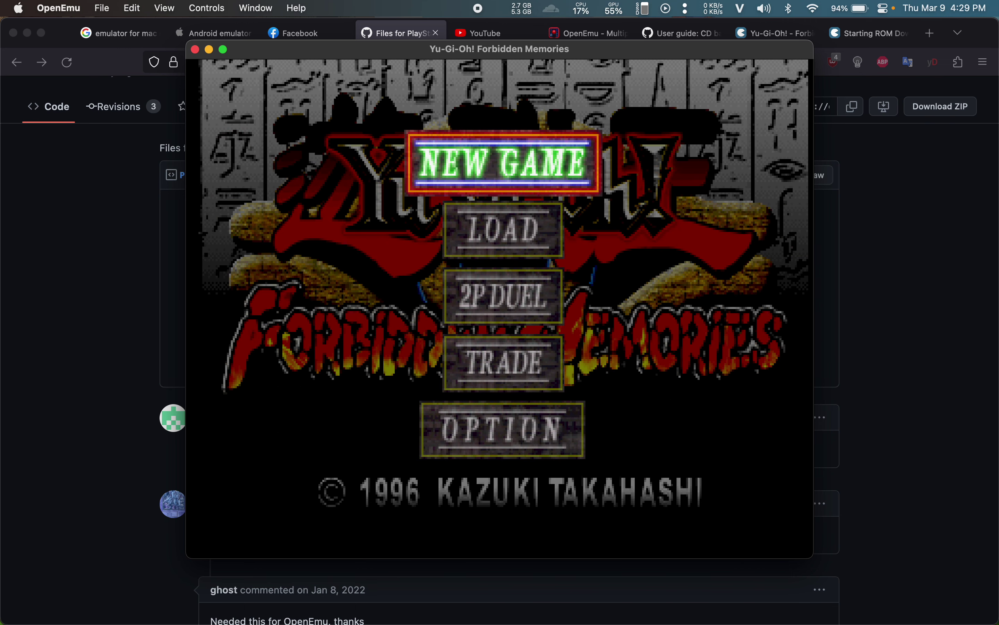
Open OpenEmu's controller settings and select Sony PlayStation as the system.
mouse_move(591, 343)
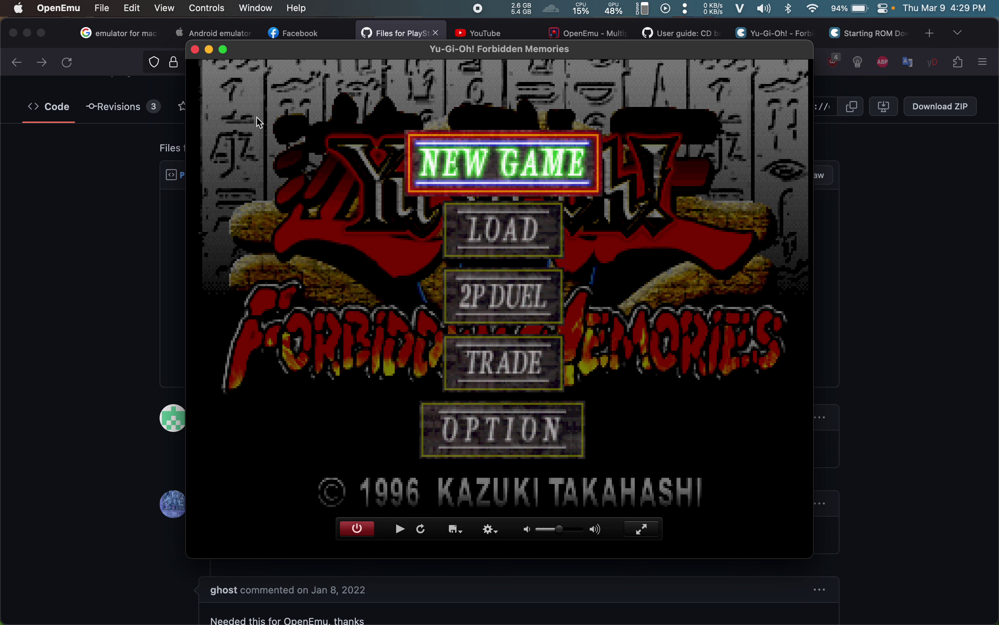
click(208, 7)
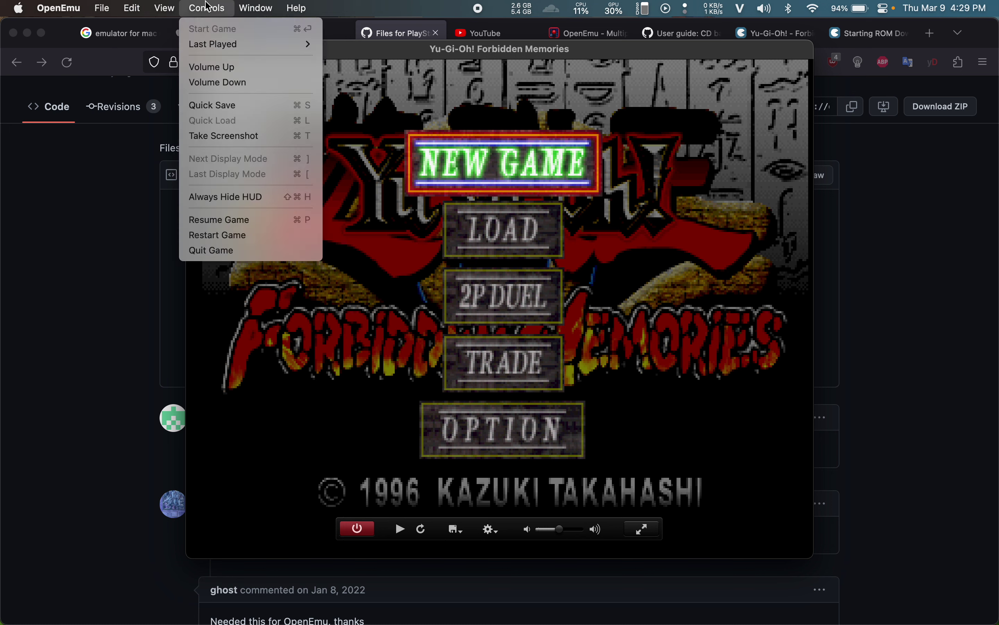
mouse_move(58, 8)
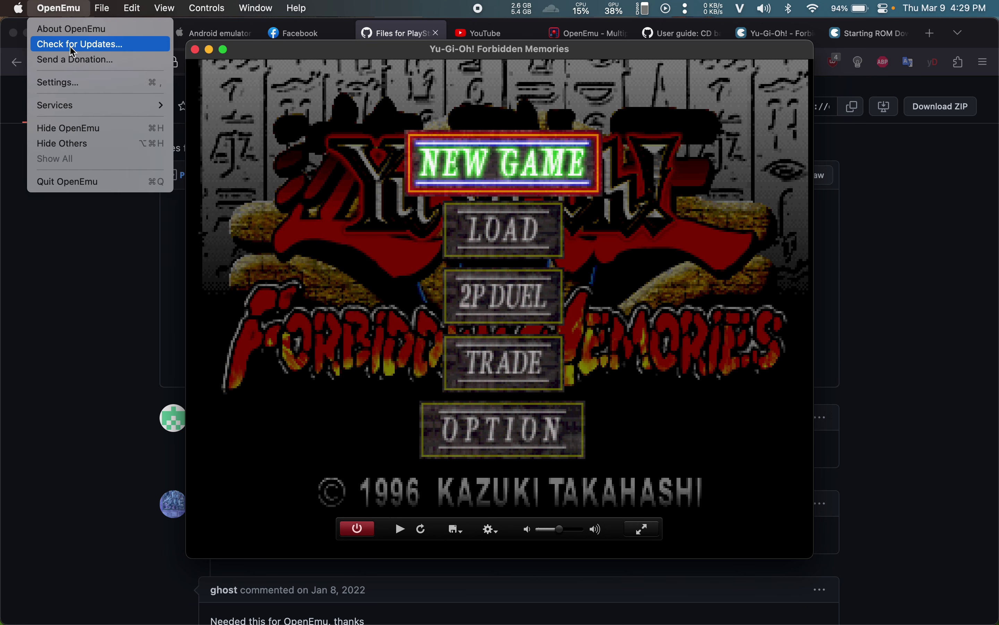
click(81, 84)
click(521, 159)
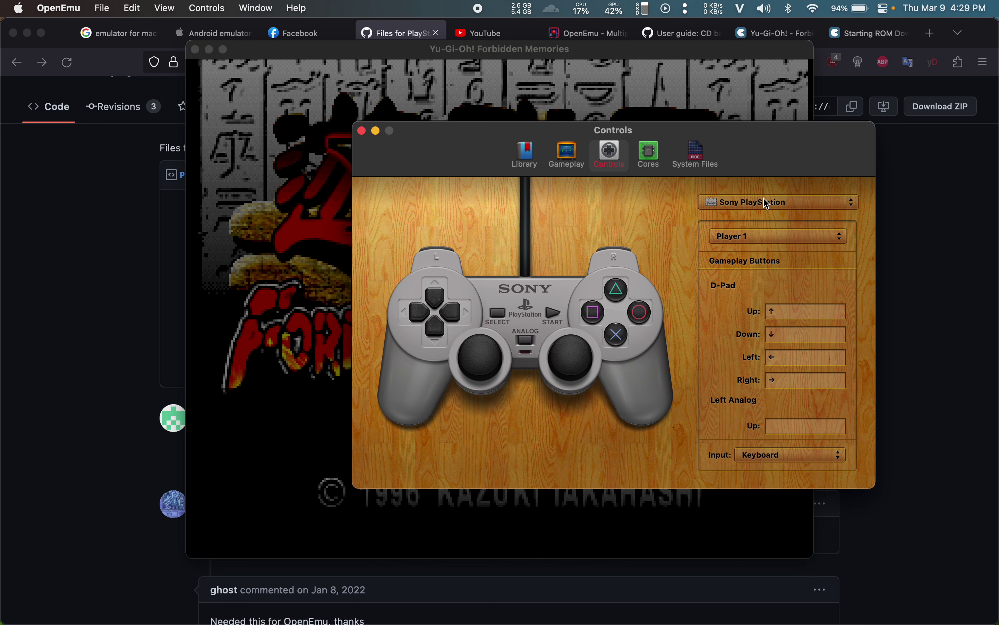
click(767, 203)
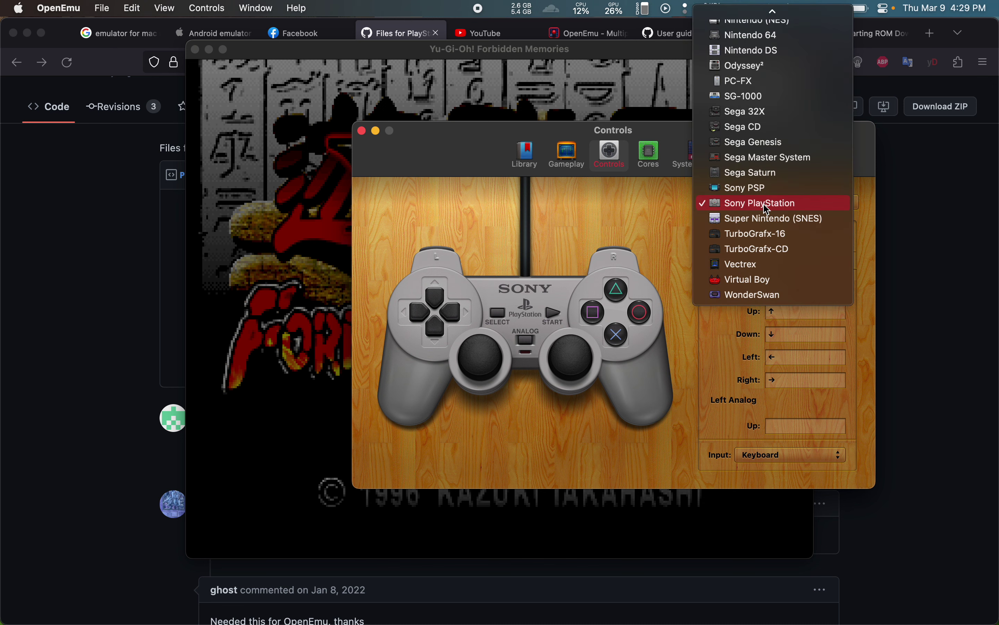
click(764, 204)
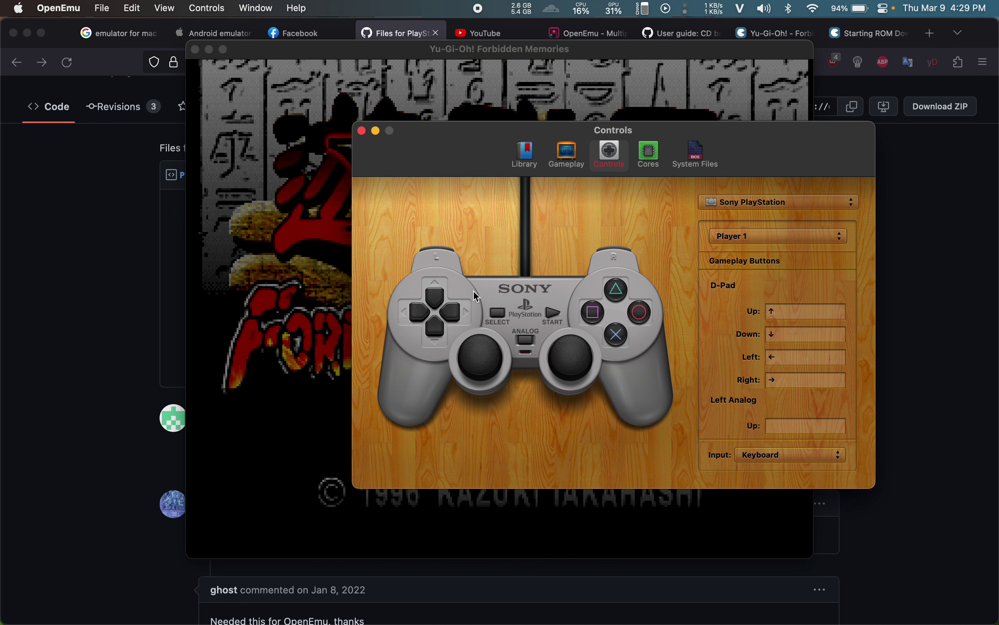
Examine the Player 1 keyboard bindings for the PlayStation D-pad directions and the triangle button.
click(436, 299)
click(419, 312)
click(452, 313)
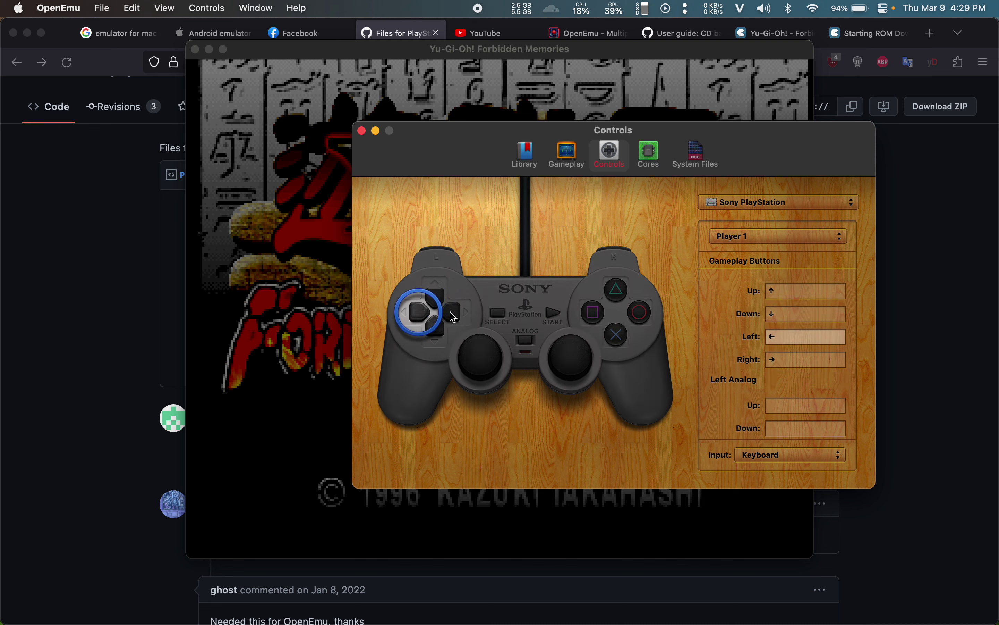
click(441, 333)
click(617, 295)
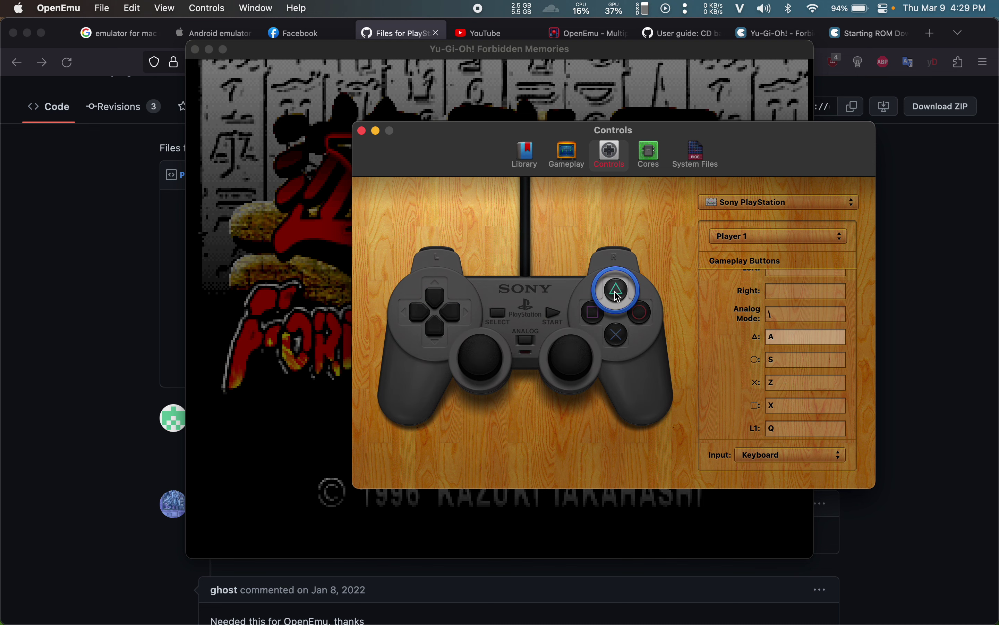